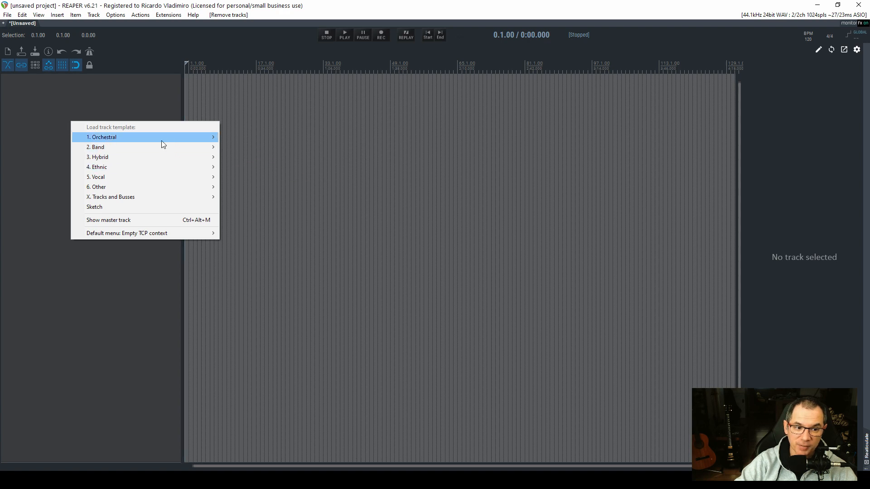
{"action": "mouse_move", "coordinate": [161, 141]}
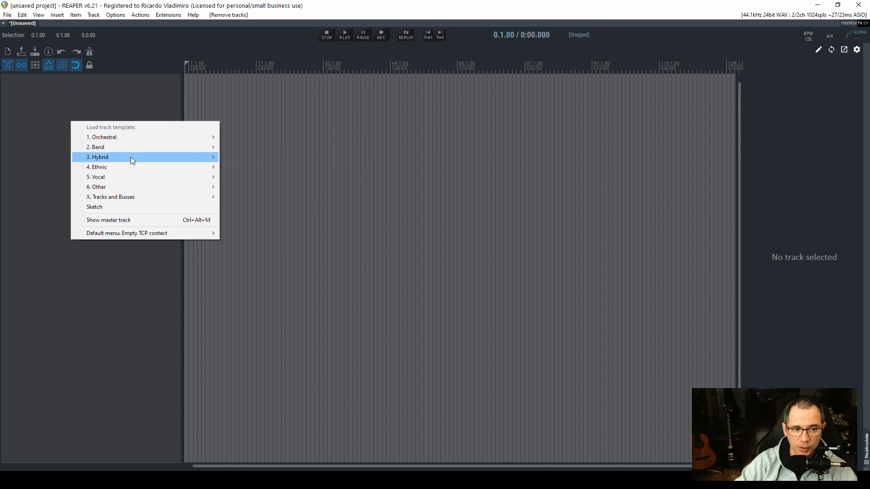
{"action": "mouse_move", "coordinate": [135, 167]}
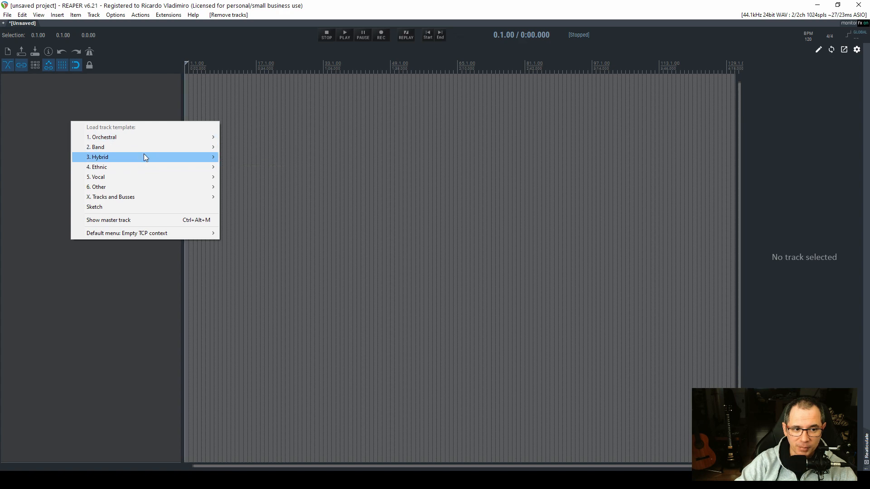
{"action": "mouse_move", "coordinate": [164, 232]}
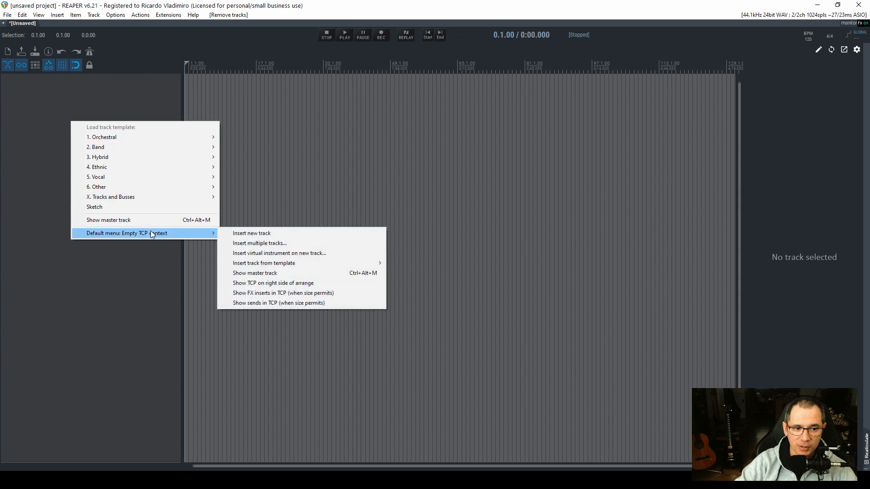
{"action": "mouse_move", "coordinate": [292, 267]}
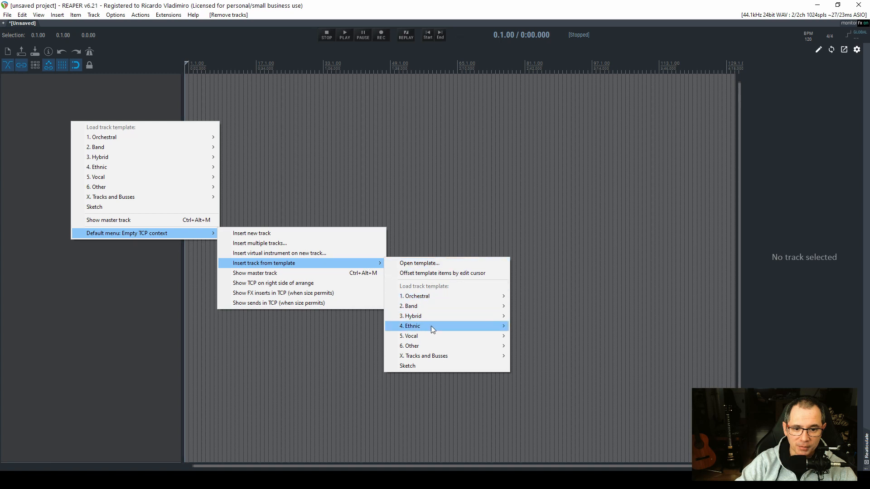
{"action": "mouse_move", "coordinate": [440, 330]}
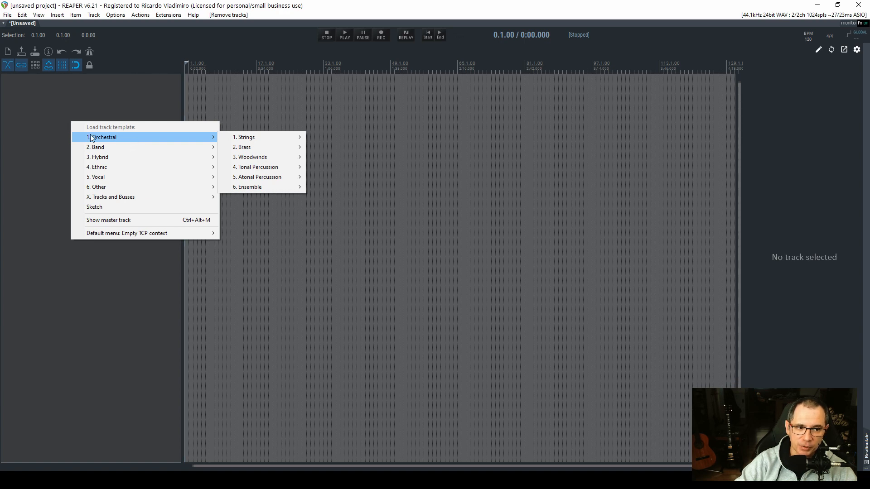
{"action": "left_click", "coordinate": [45, 126]}
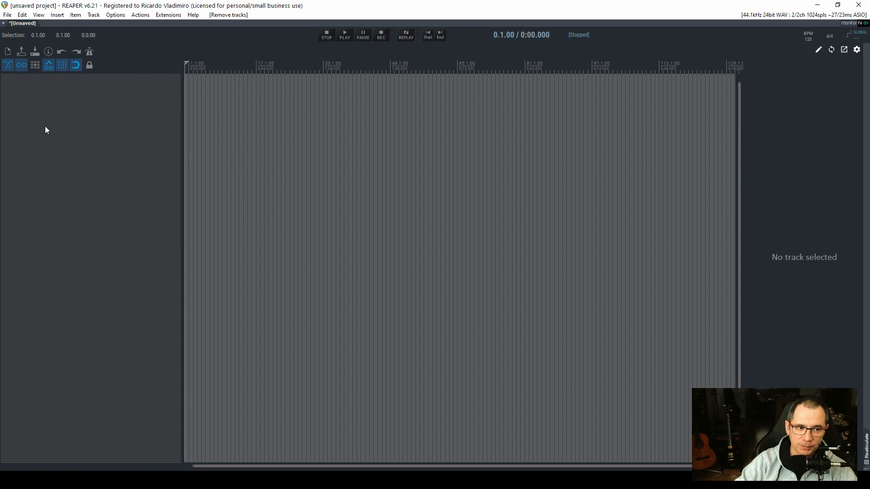
Open the project template "1.4. Orchestral Tonal Percussion", discarding the current unsaved project
{"action": "left_click", "coordinate": [8, 15]}
{"action": "mouse_move", "coordinate": [47, 100]}
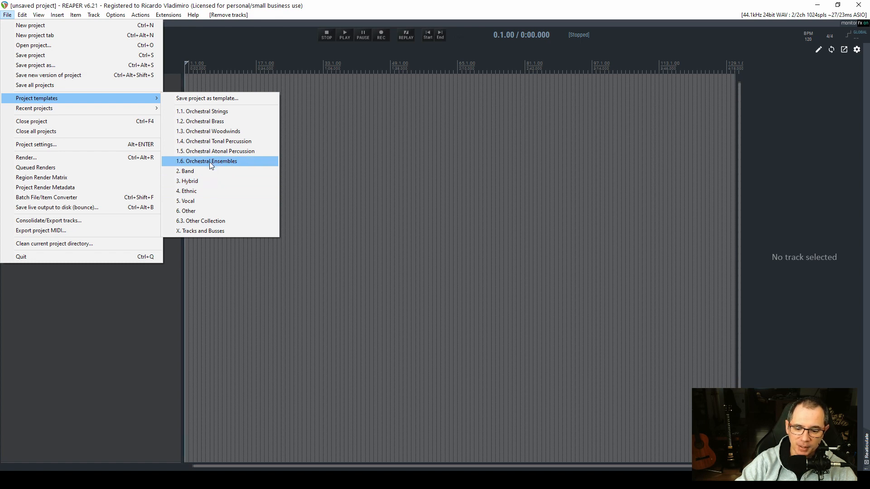
{"action": "left_click", "coordinate": [219, 141]}
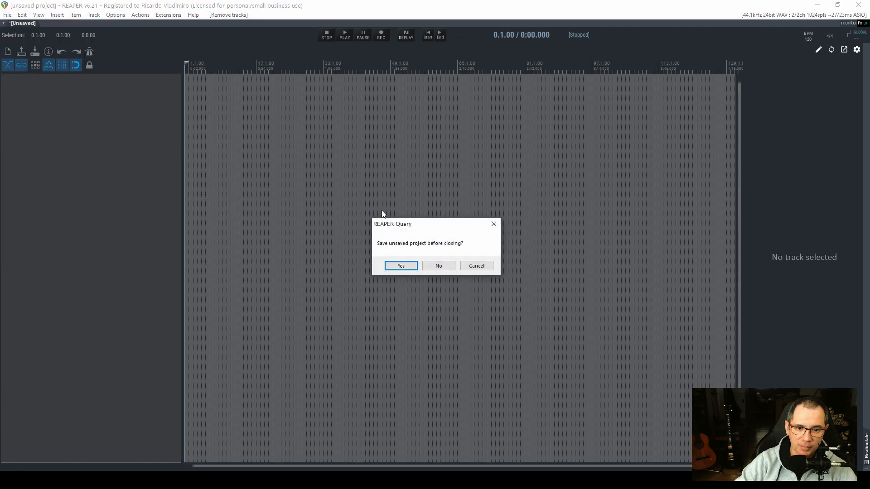
{"action": "left_click", "coordinate": [438, 266]}
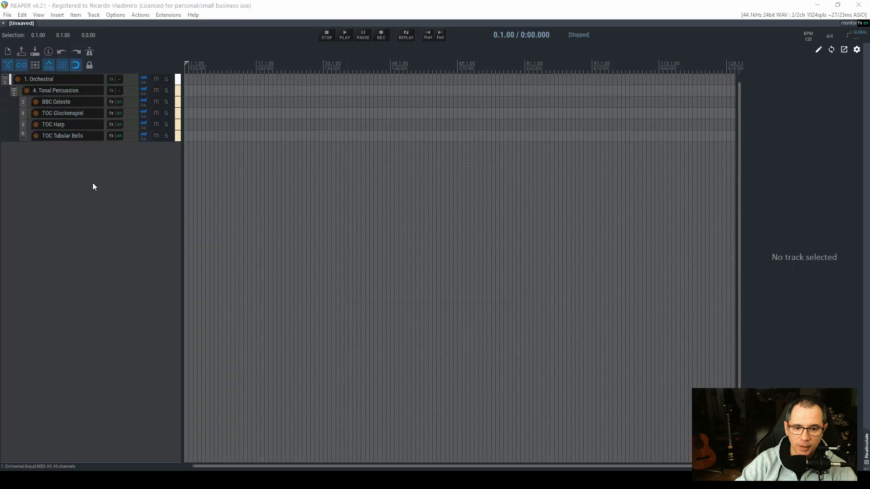
Examine the BBC Celeste track's effects chain, viewing the Humanizer, BBC Symphony Orchestra, Relay and Gain plugins
{"action": "left_click", "coordinate": [92, 101]}
{"action": "left_click", "coordinate": [92, 134], "text": "shift"}
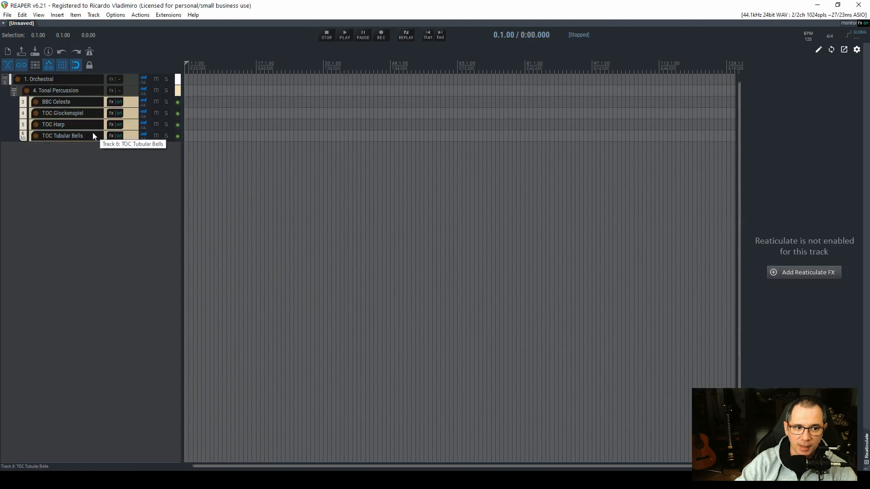
{"action": "left_click", "coordinate": [90, 102]}
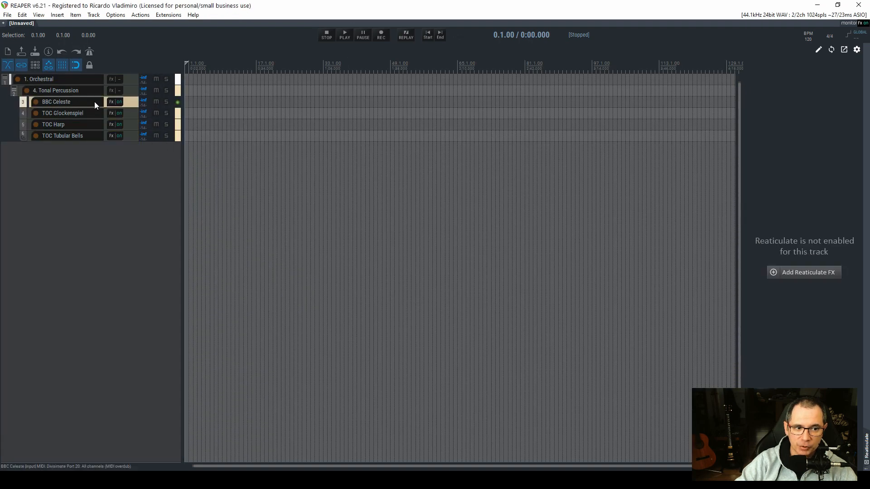
{"action": "left_click", "coordinate": [110, 102]}
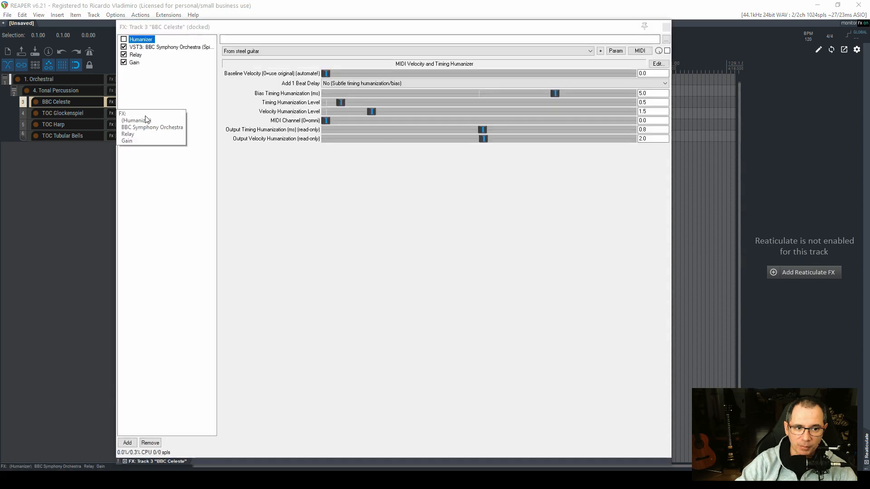
{"action": "left_click", "coordinate": [156, 48]}
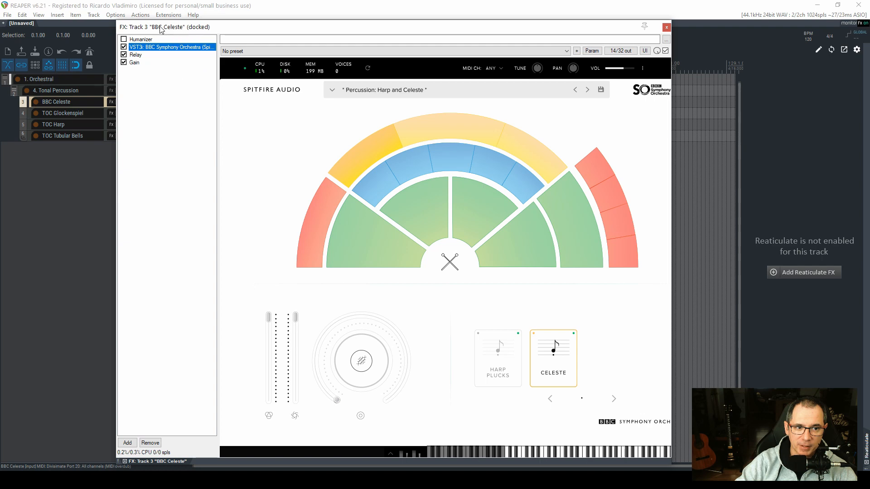
{"action": "left_click", "coordinate": [153, 41]}
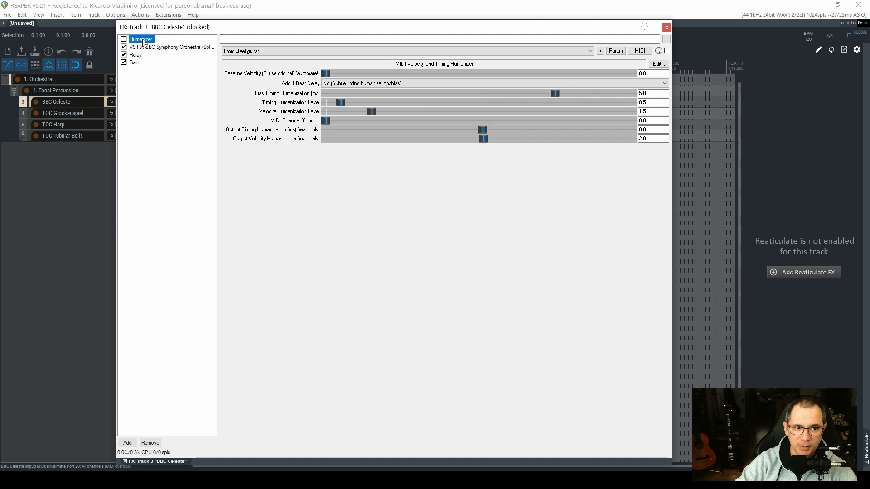
{"action": "left_click", "coordinate": [157, 48]}
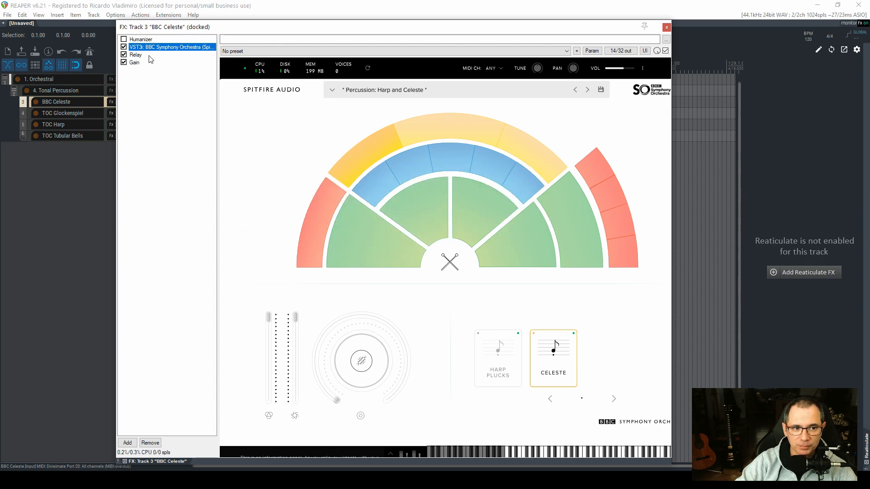
{"action": "left_click", "coordinate": [149, 56]}
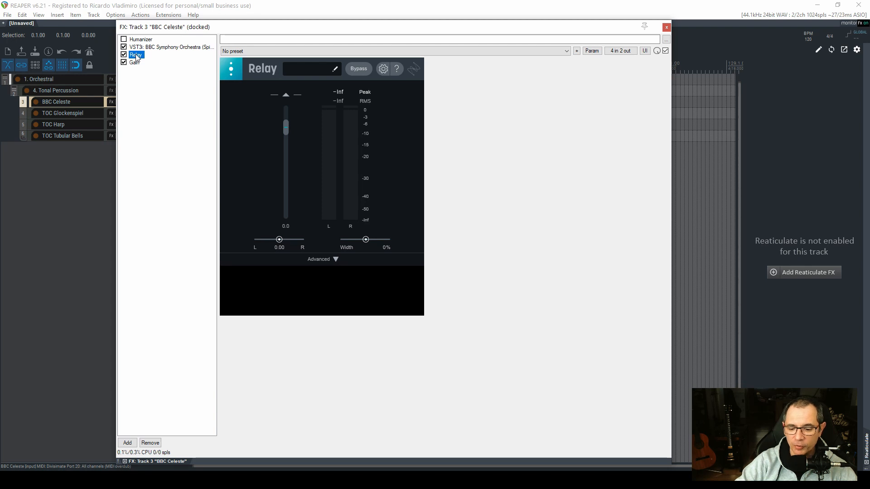
{"action": "left_click", "coordinate": [136, 62]}
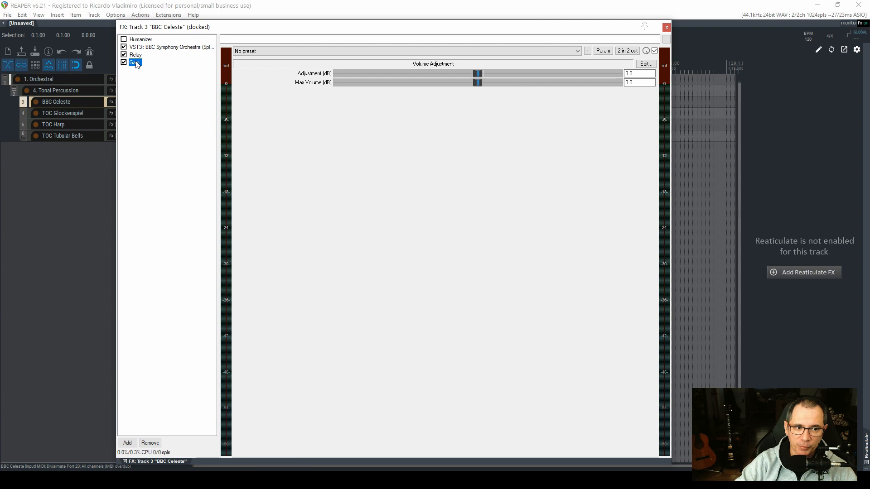
{"action": "left_click", "coordinate": [157, 48]}
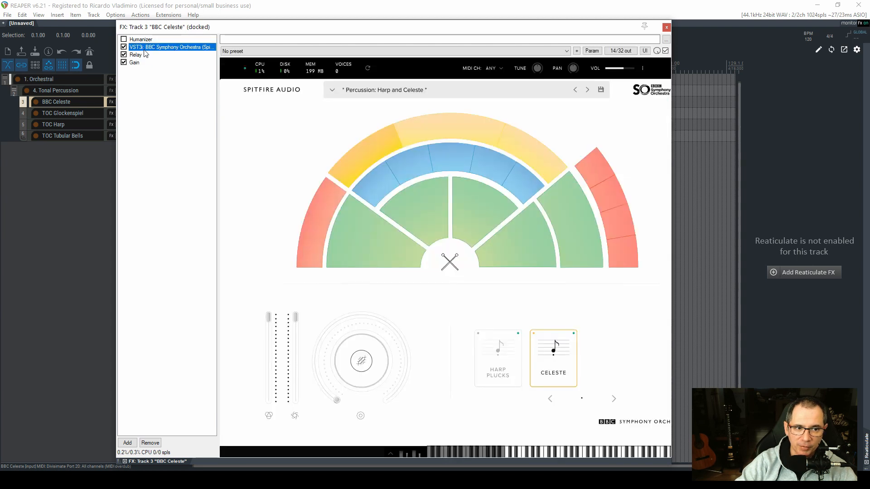
{"action": "left_click", "coordinate": [139, 41]}
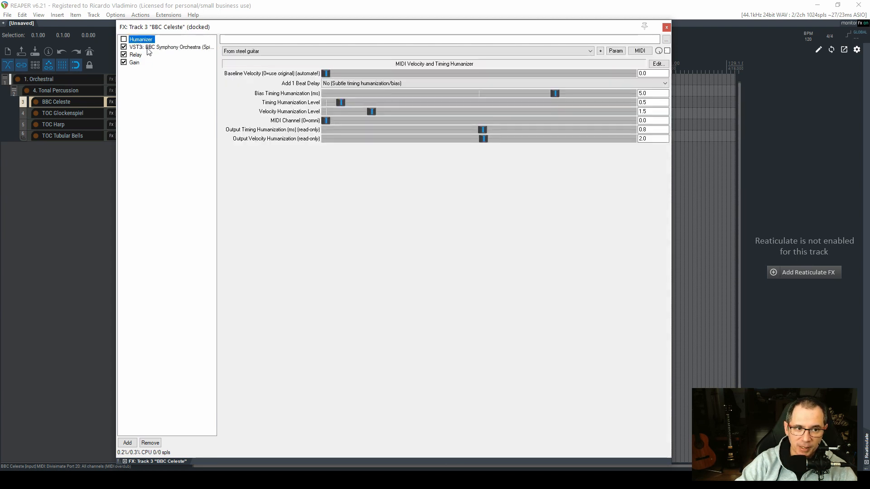
{"action": "left_click", "coordinate": [148, 49]}
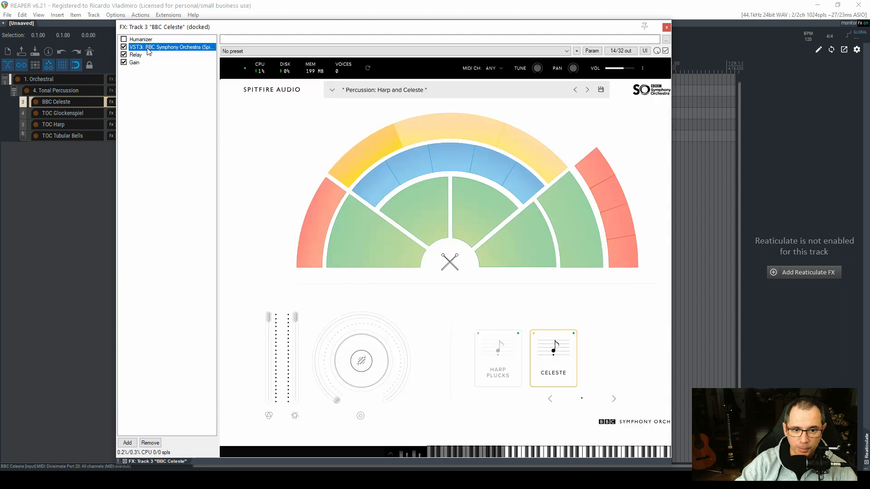
{"action": "left_click", "coordinate": [143, 55]}
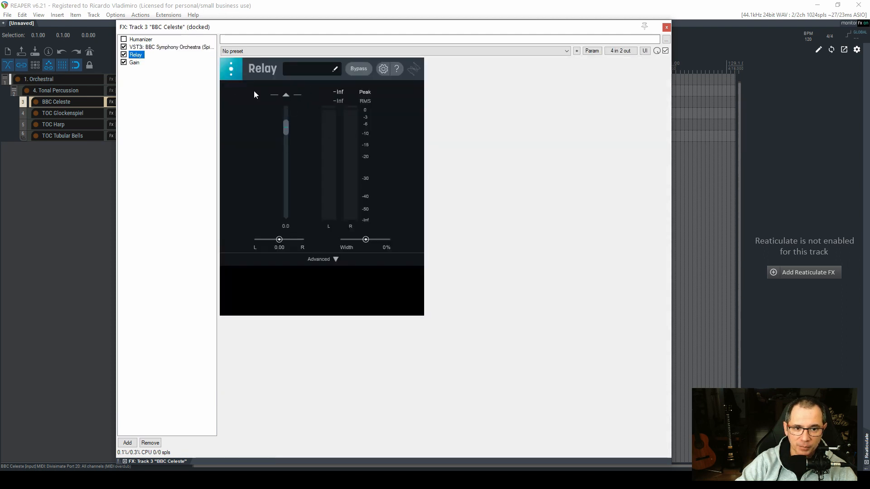
{"action": "left_click", "coordinate": [133, 63]}
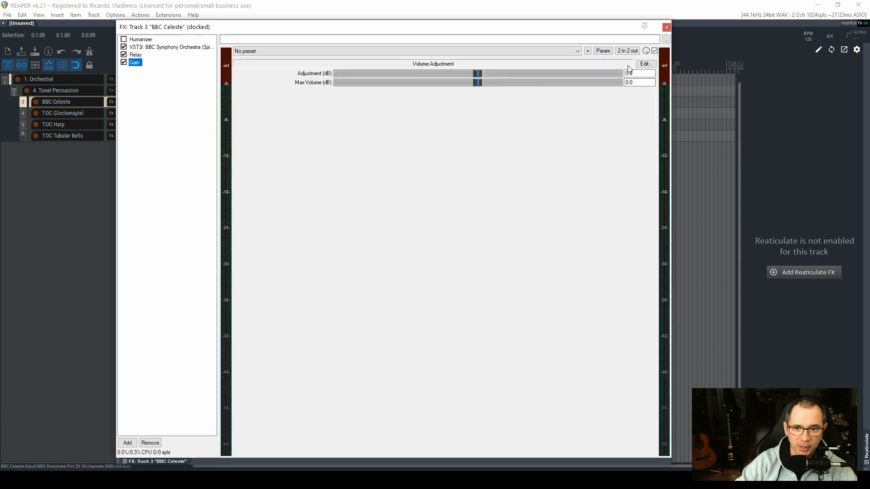
{"action": "left_click", "coordinate": [666, 26]}
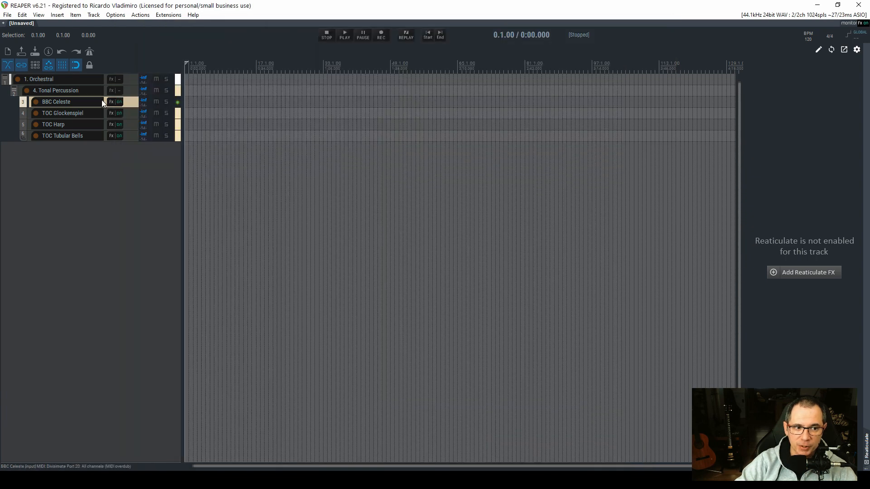
Insert the BBC Celeste track template from the Orchestral Tonal Percussion category below the TOC Tubular Bells track
{"action": "left_click", "coordinate": [95, 114]}
{"action": "left_click", "coordinate": [94, 125]}
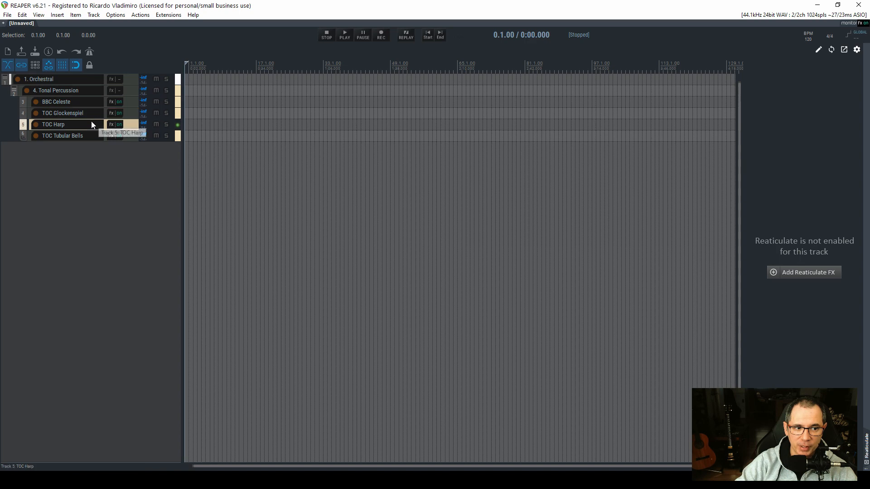
{"action": "left_click", "coordinate": [92, 135]}
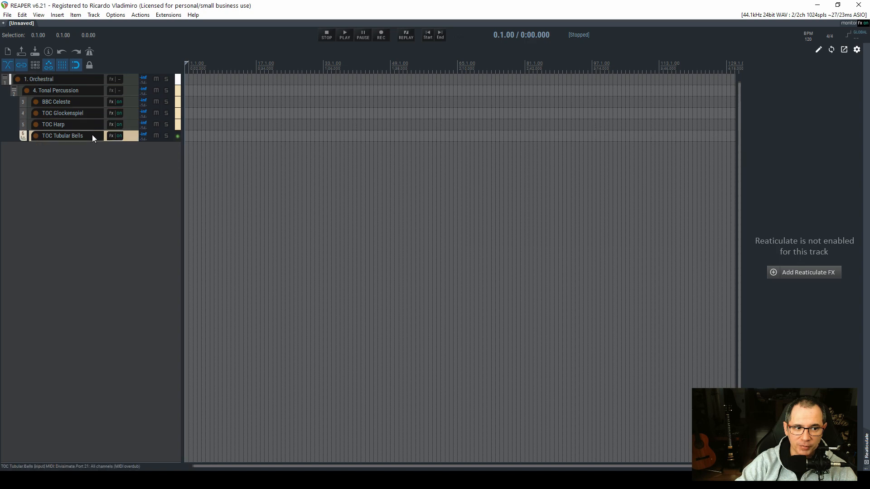
{"action": "right_click", "coordinate": [54, 202]}
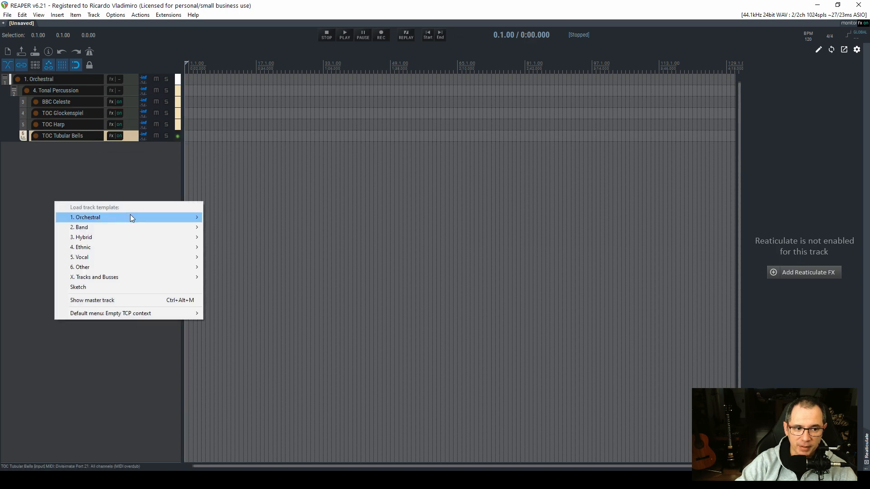
{"action": "mouse_move", "coordinate": [131, 218]}
{"action": "mouse_move", "coordinate": [253, 248]}
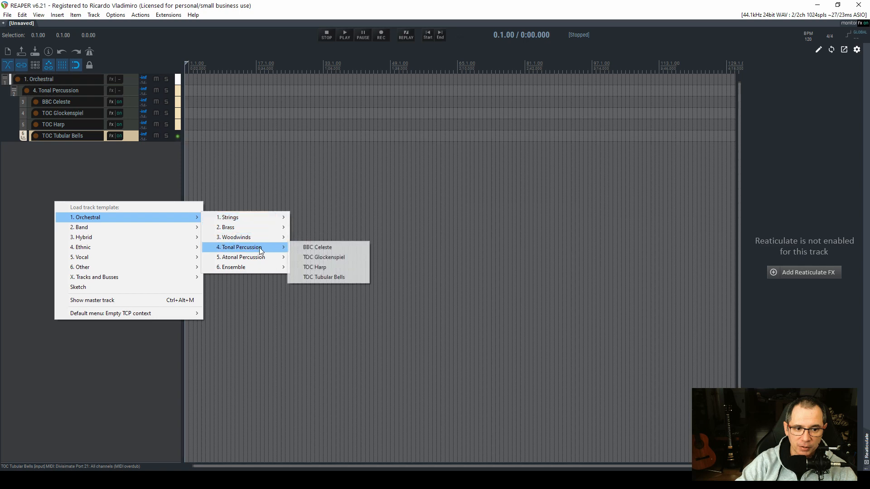
{"action": "left_click", "coordinate": [318, 251]}
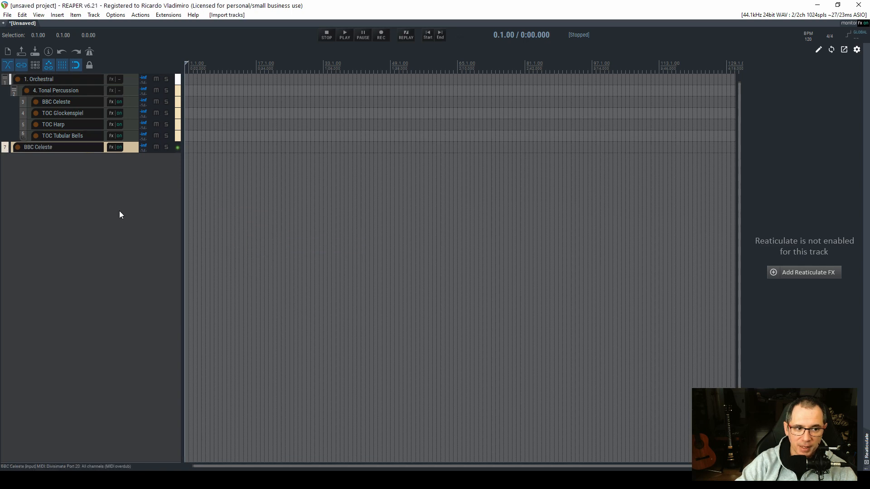
Remove the extra BBC Celeste track that sits outside the Tonal Percussion folder
{"action": "left_click", "coordinate": [75, 100]}
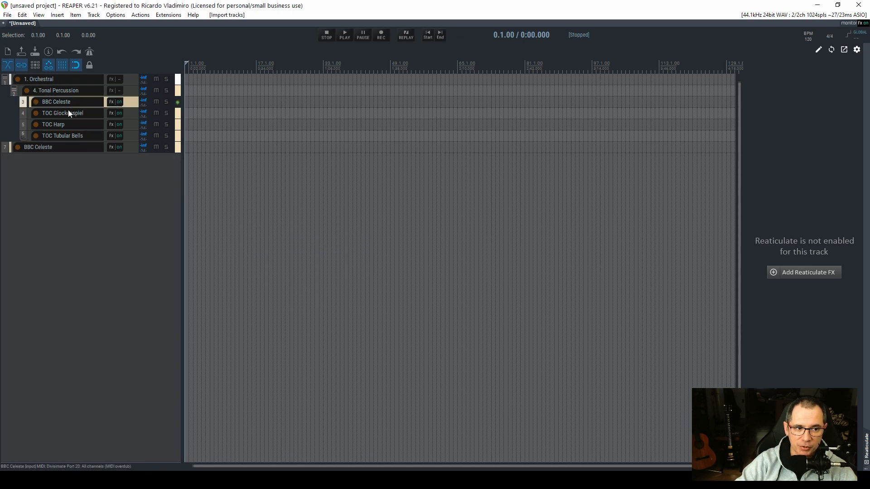
{"action": "left_click", "coordinate": [58, 148]}
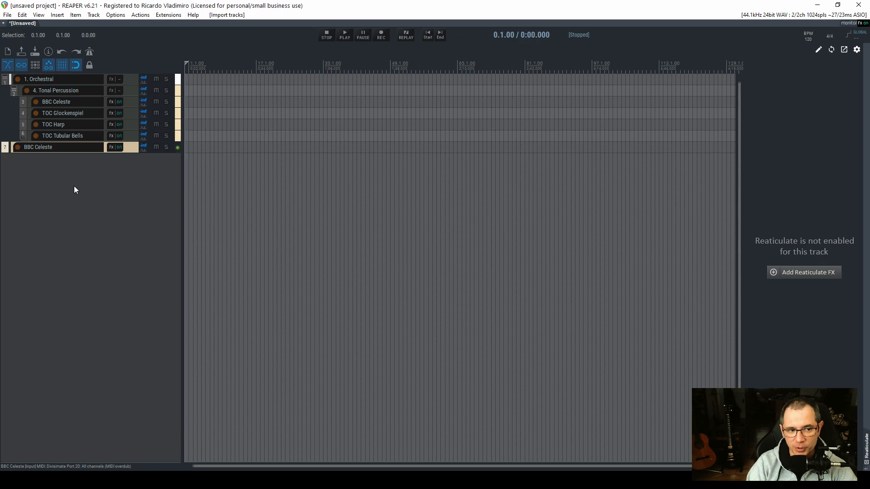
{"action": "right_click", "coordinate": [59, 147]}
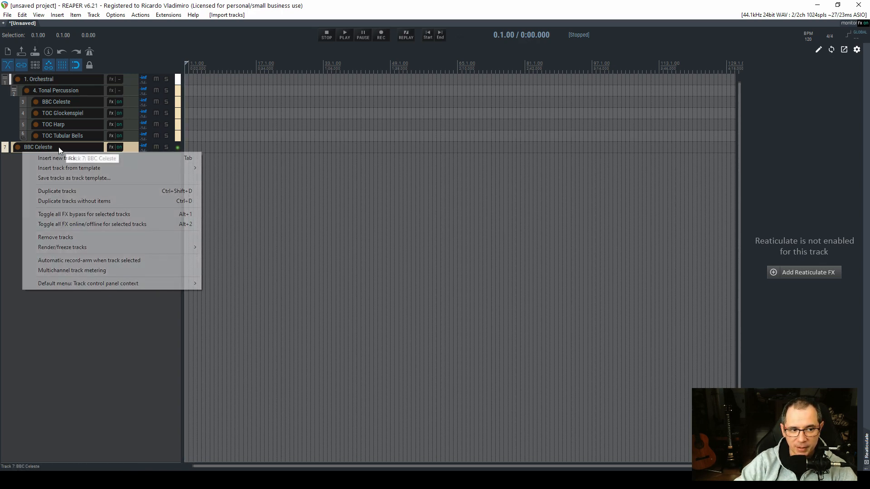
{"action": "left_click", "coordinate": [107, 236]}
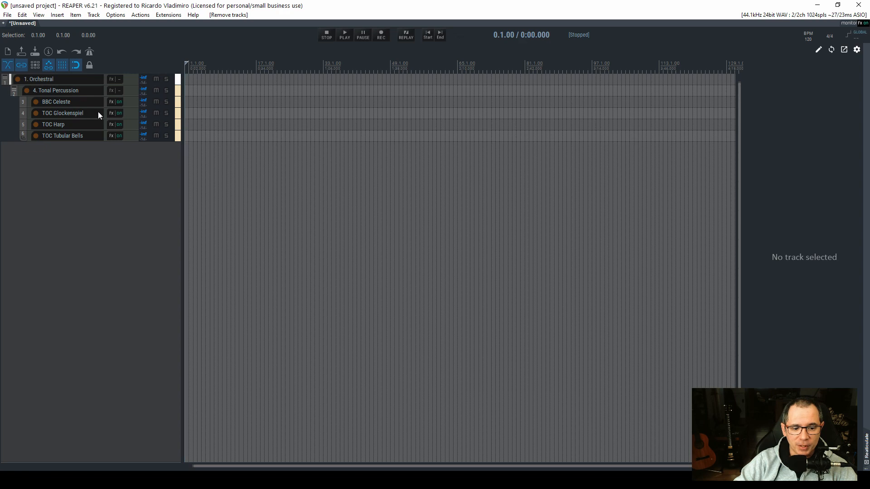
{"action": "left_click", "coordinate": [84, 102]}
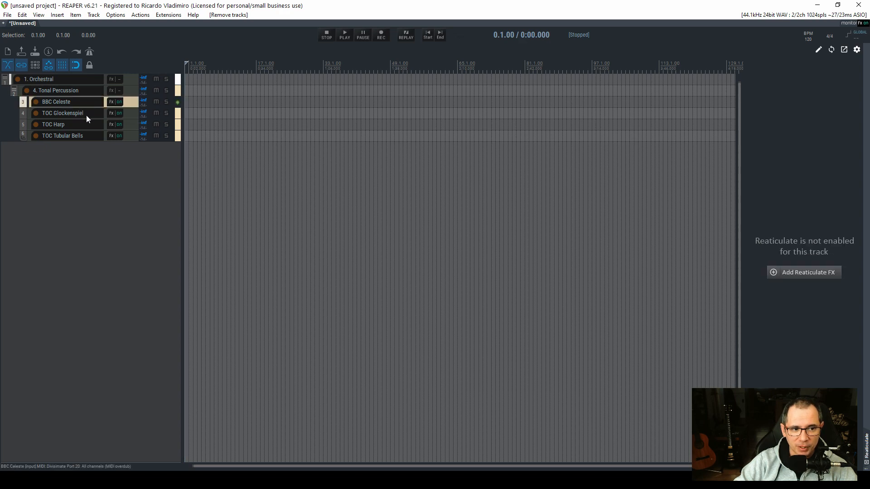
{"action": "left_click", "coordinate": [86, 115]}
{"action": "left_click", "coordinate": [86, 126]}
{"action": "left_click", "coordinate": [86, 134]}
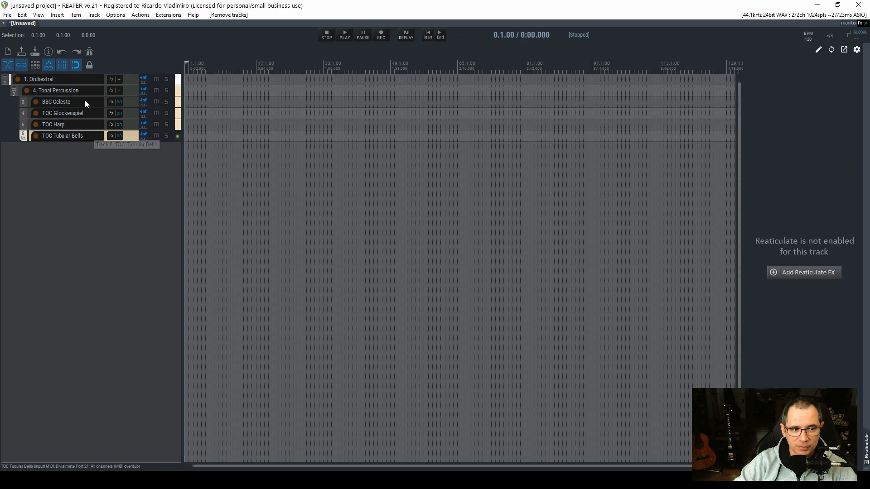
{"action": "left_click", "coordinate": [85, 100]}
{"action": "left_click", "coordinate": [86, 113]}
{"action": "left_click", "coordinate": [88, 124]}
{"action": "left_click", "coordinate": [88, 132]}
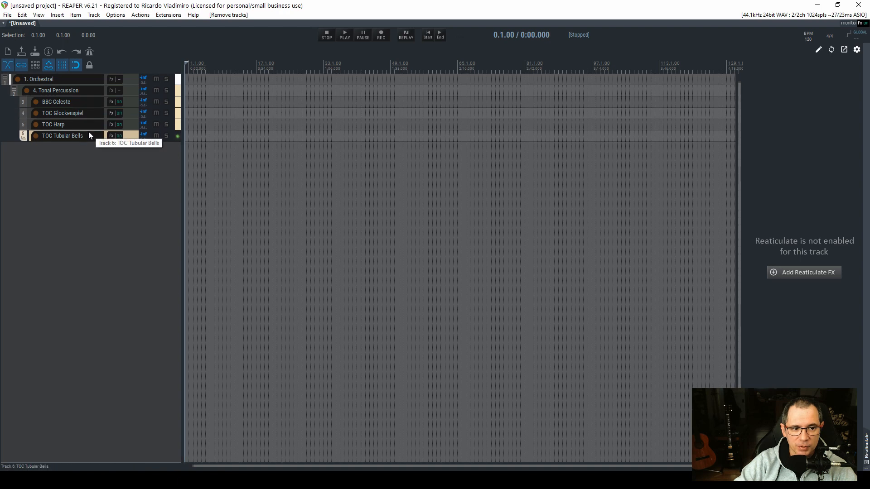
Search the action list for "save" and examine the "Save all tracks as Track Templates.lua" script without running it
{"action": "left_click", "coordinate": [103, 178]}
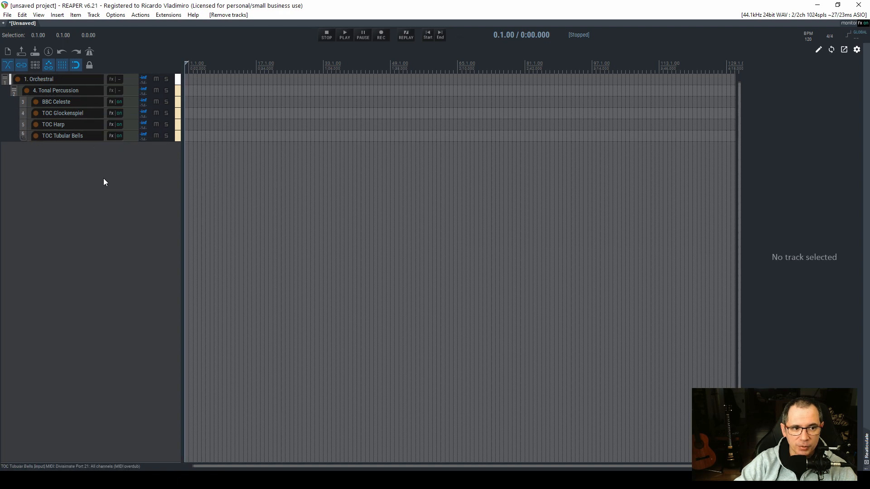
{"action": "left_click", "coordinate": [146, 16]}
{"action": "left_click", "coordinate": [152, 23]}
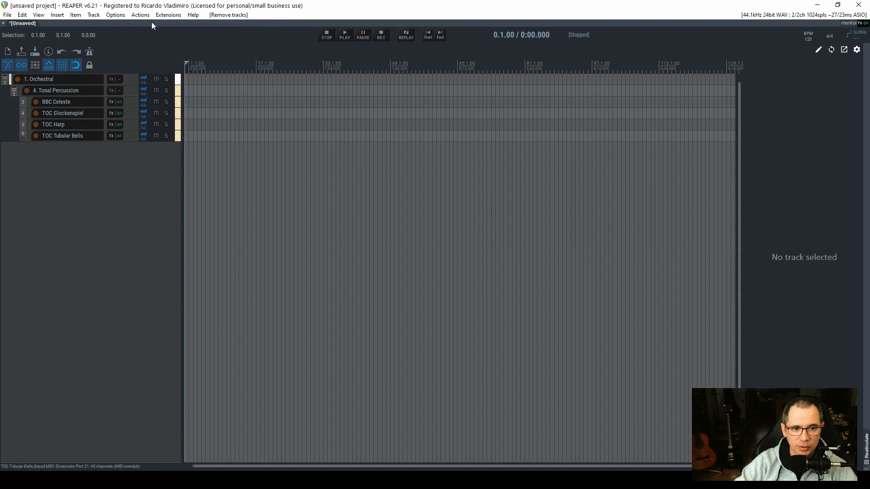
{"action": "type", "text": "save"}
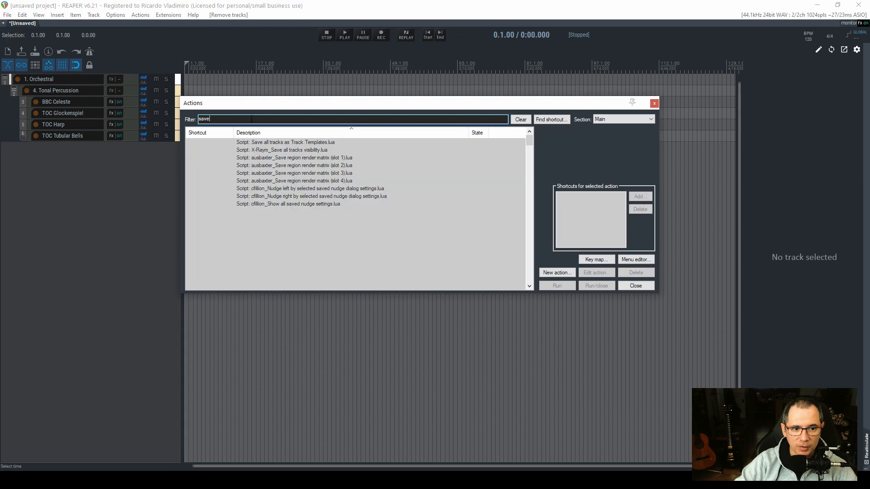
{"action": "left_click", "coordinate": [281, 142]}
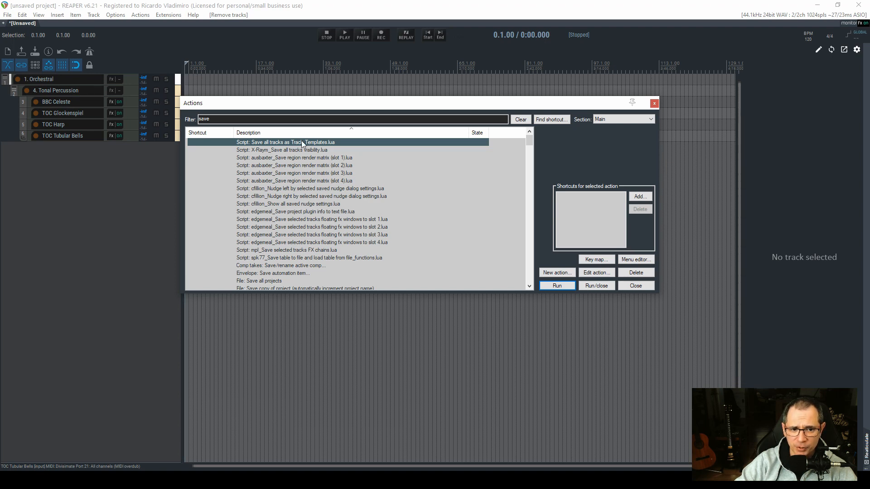
{"action": "left_click", "coordinate": [657, 104]}
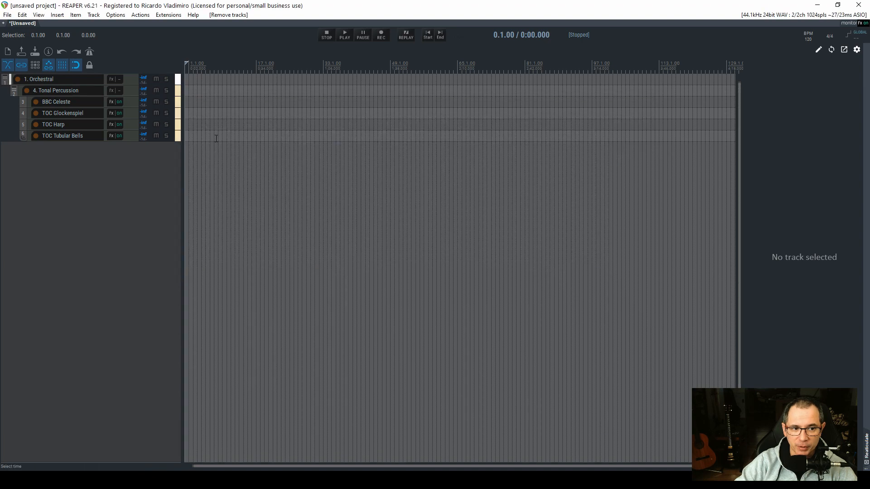
Start a new empty project, discarding the current unsaved one
{"action": "left_click", "coordinate": [8, 17]}
{"action": "left_click", "coordinate": [18, 24]}
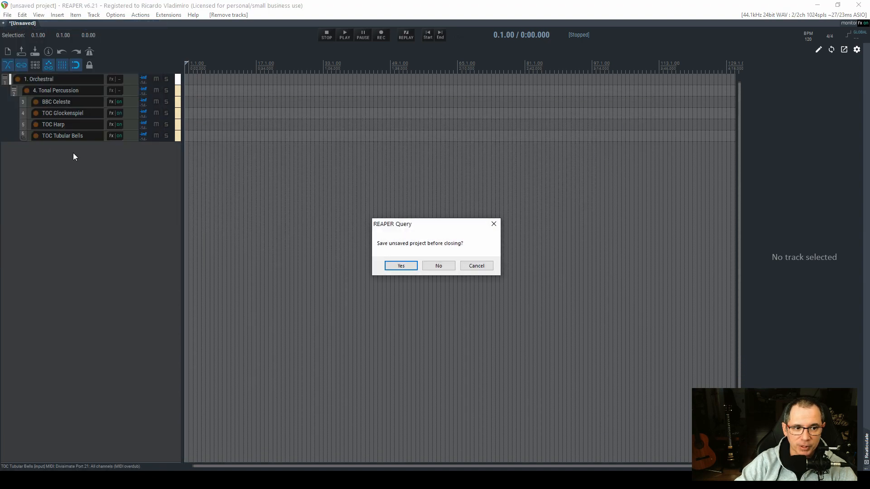
{"action": "left_click", "coordinate": [438, 266]}
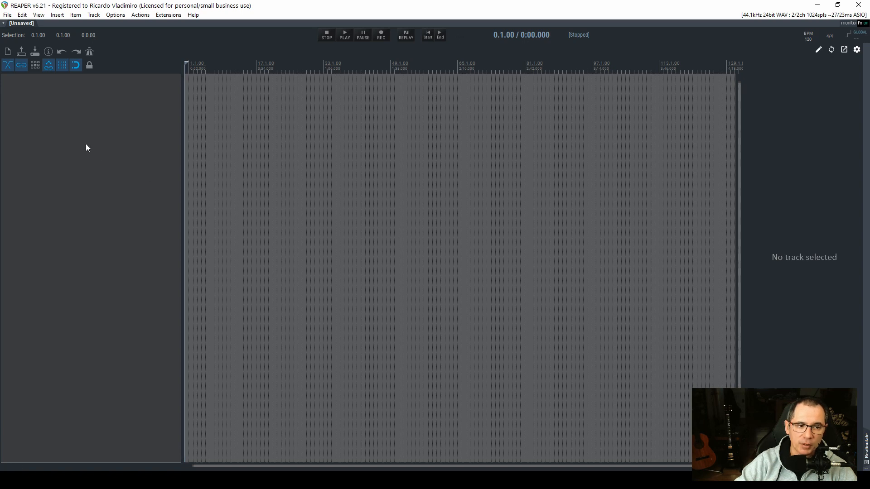
Insert the TOC Piano Open track template from the Piano category of the Band group
{"action": "right_click", "coordinate": [34, 91]}
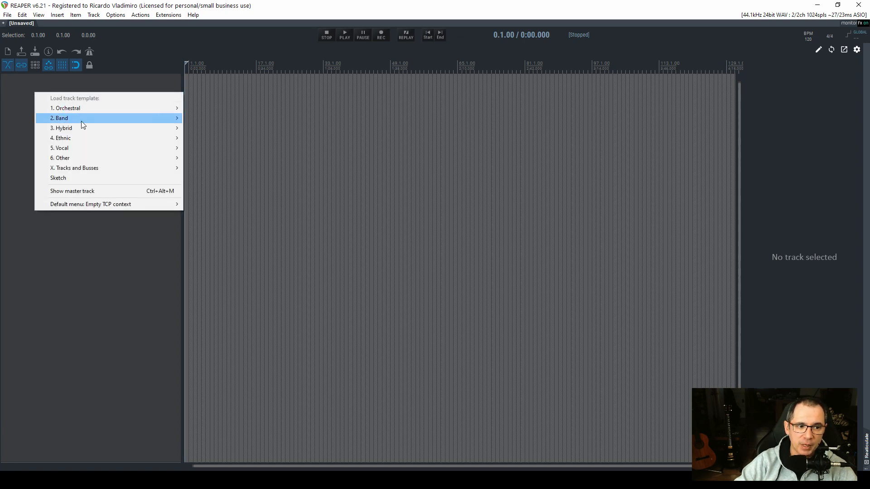
{"action": "mouse_move", "coordinate": [82, 122]}
{"action": "mouse_move", "coordinate": [227, 119]}
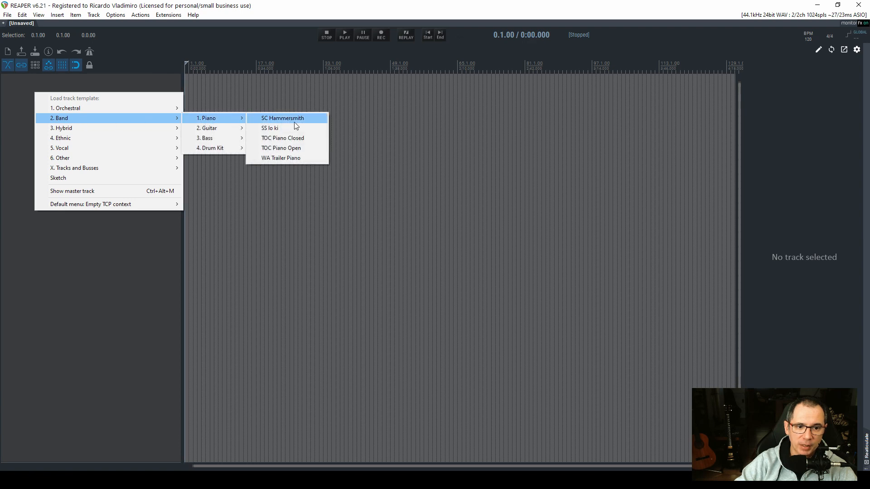
{"action": "left_click", "coordinate": [295, 147]}
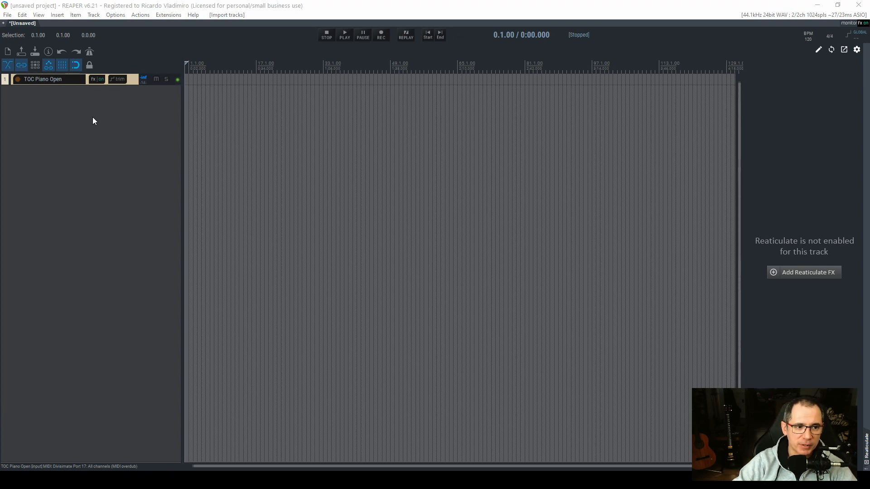
Duplicate the TOC Piano Open track twice to make three piano tracks
{"action": "left_click", "coordinate": [68, 82]}
{"action": "key", "text": "ctrl+d"}
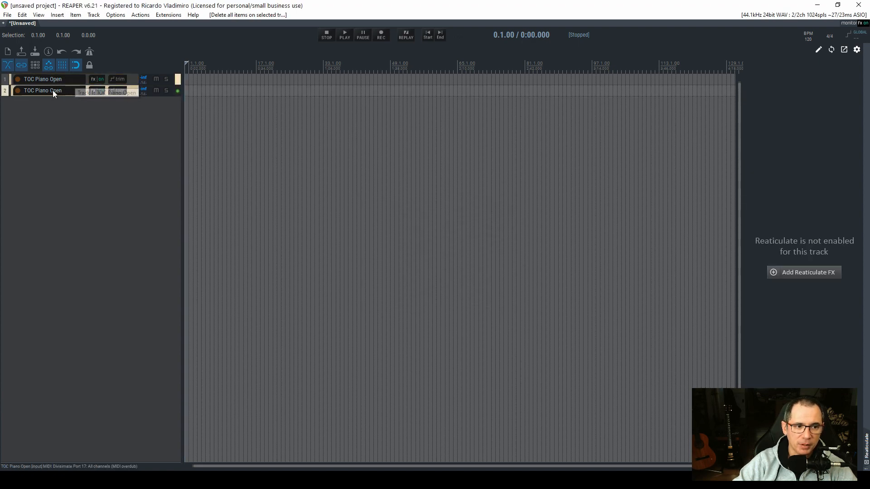
{"action": "left_click", "coordinate": [75, 121]}
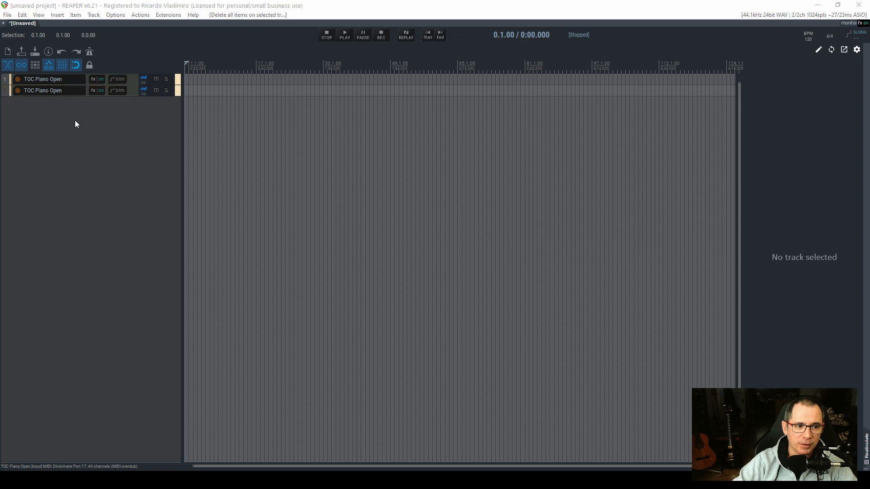
{"action": "key", "text": "ctrl+d"}
Rename the three piano tracks Melody, Harmony and Bass in order
{"action": "double_click", "coordinate": [51, 81]}
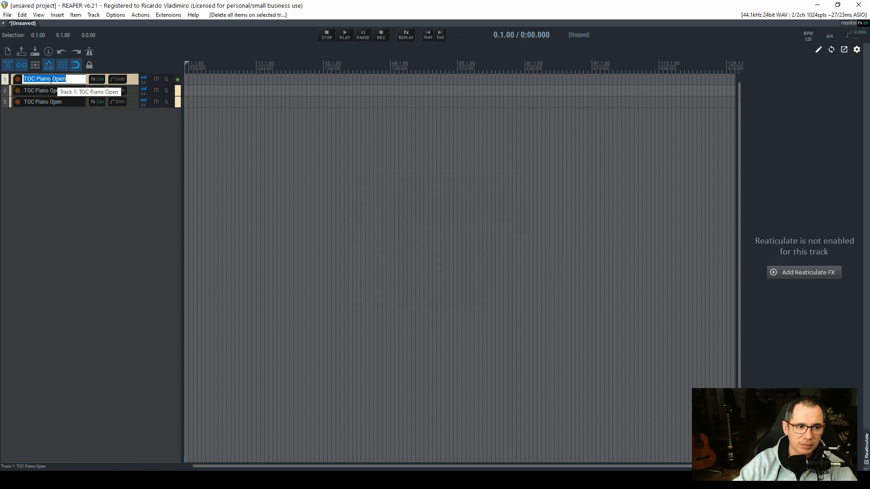
{"action": "type", "text": "Melody"}
{"action": "key", "text": "Tab"}
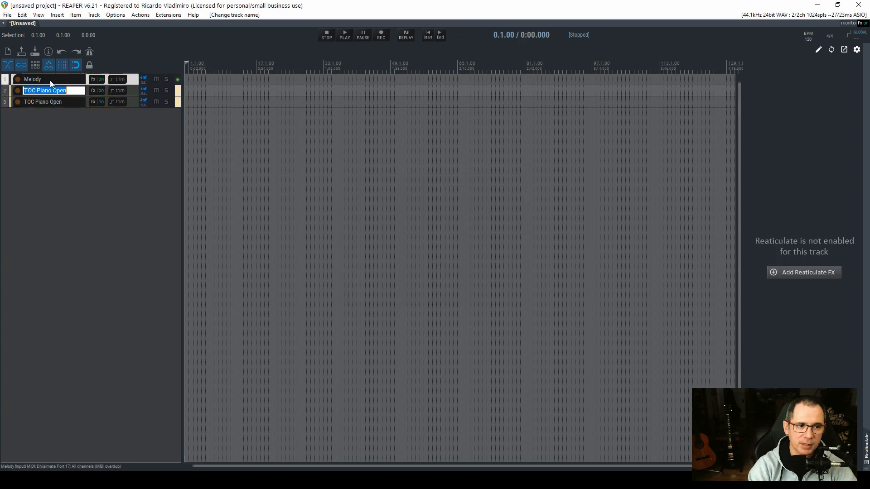
{"action": "type", "text": "Harm"}
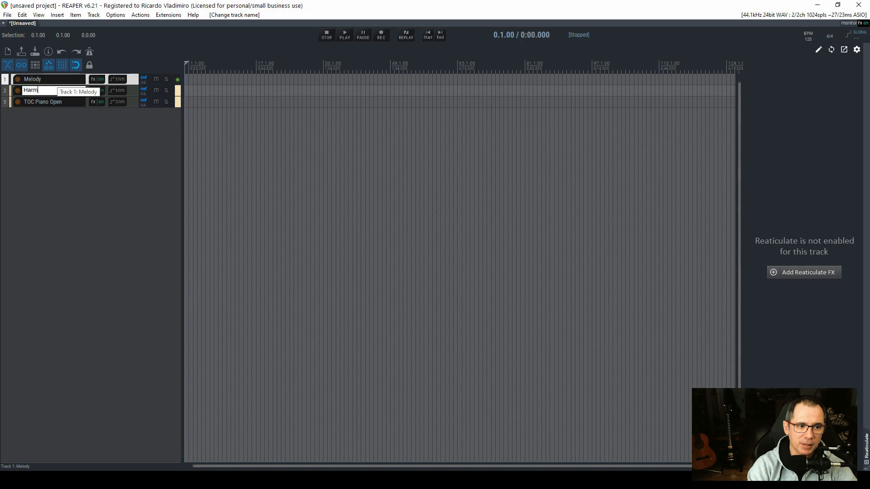
{"action": "type", "text": "ony"}
{"action": "key", "text": "Tab"}
{"action": "type", "text": "B"}
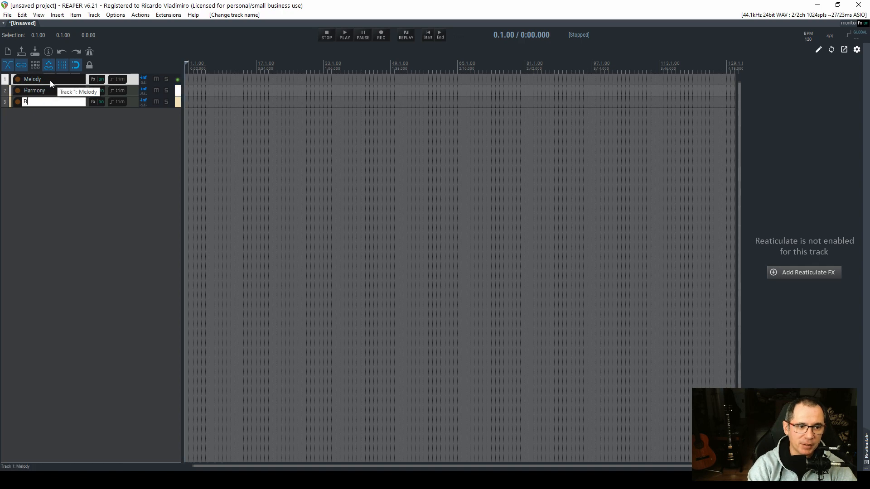
{"action": "type", "text": "ass"}
{"action": "key", "text": "Return"}
{"action": "left_click", "coordinate": [65, 129]}
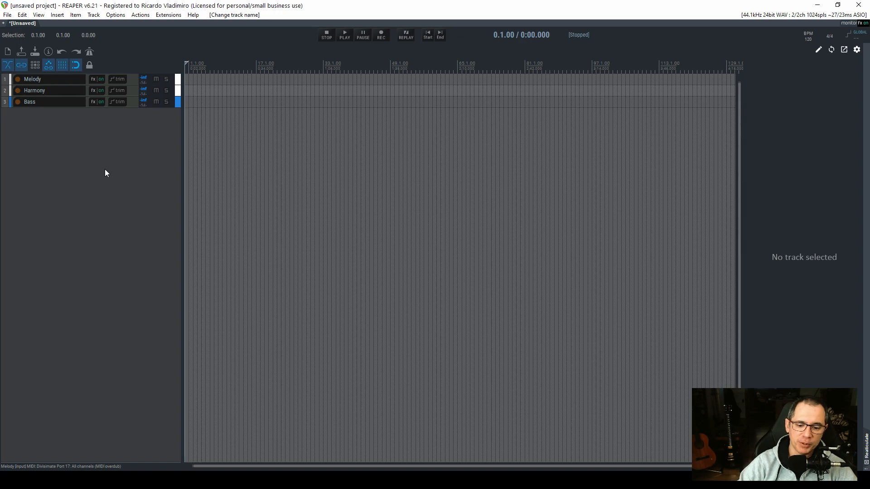
Insert the HS Basses track template from the Orchestral Strings category and place it below the Bass track
{"action": "right_click", "coordinate": [57, 132]}
{"action": "mouse_move", "coordinate": [116, 146]}
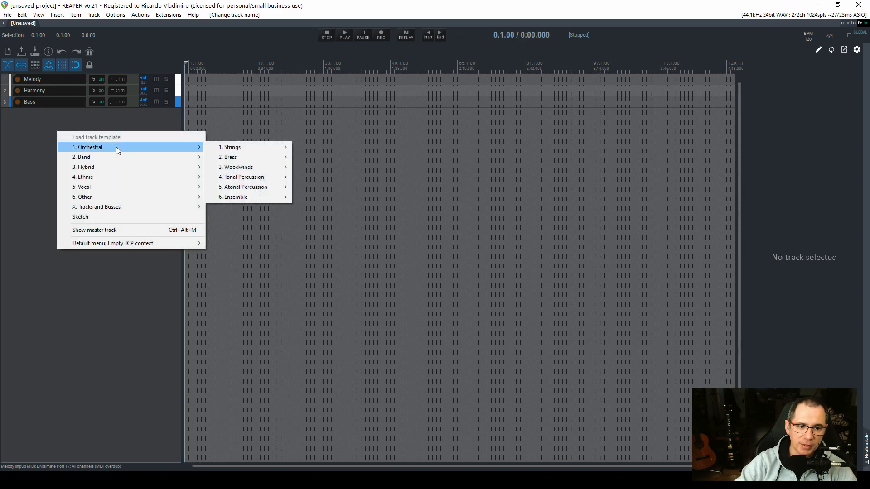
{"action": "mouse_move", "coordinate": [251, 146]}
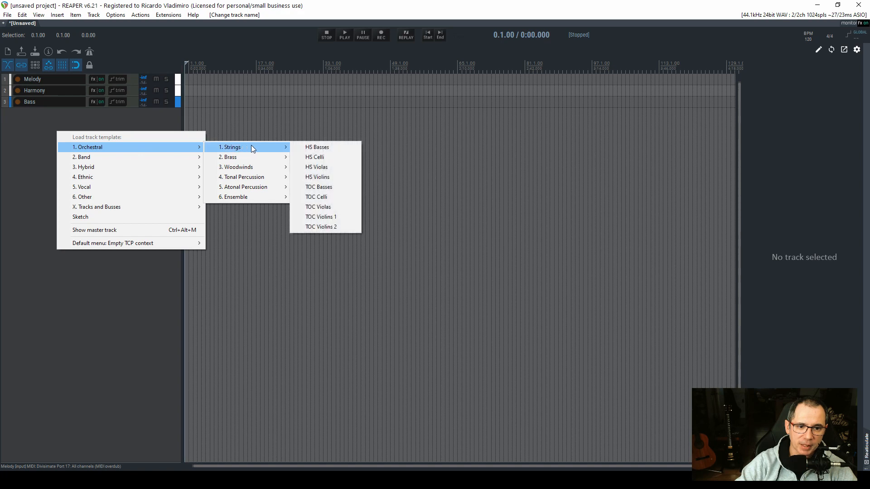
{"action": "left_click", "coordinate": [326, 147]}
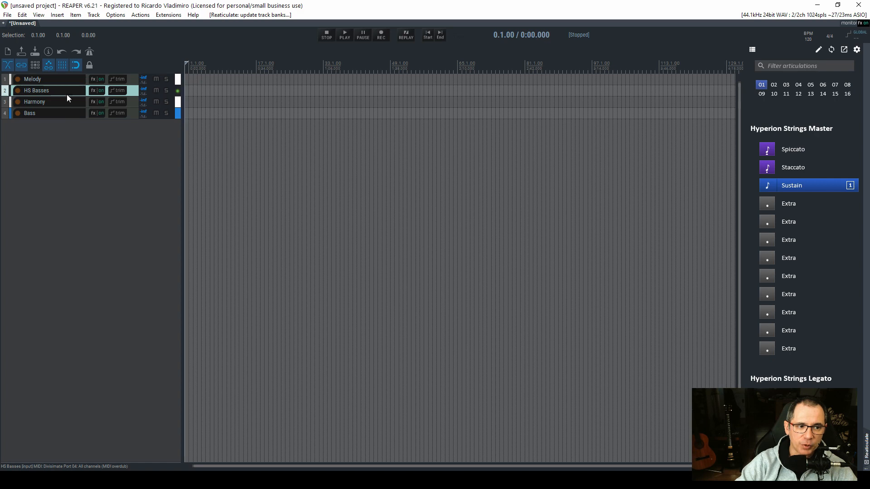
{"action": "left_click_drag", "start_coordinate": [63, 153], "coordinate": [62, 146]}
Switch the HS Basses track's Reaticulate articulation to Spiccato, Staccato and back to Sustain
{"action": "left_click", "coordinate": [60, 102]}
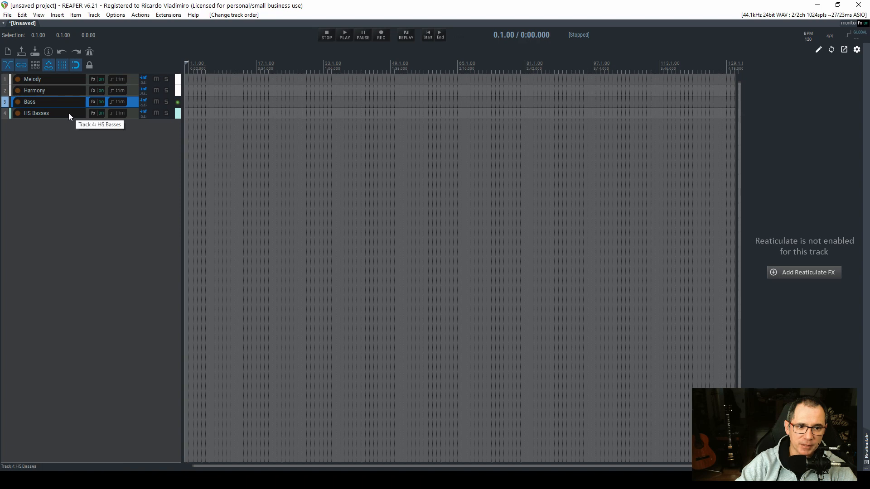
{"action": "left_click", "coordinate": [69, 113]}
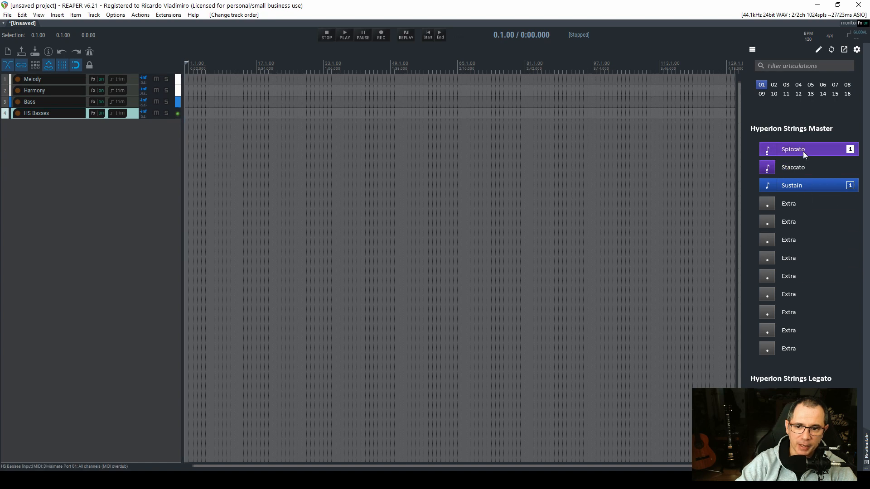
{"action": "left_click", "coordinate": [806, 167]}
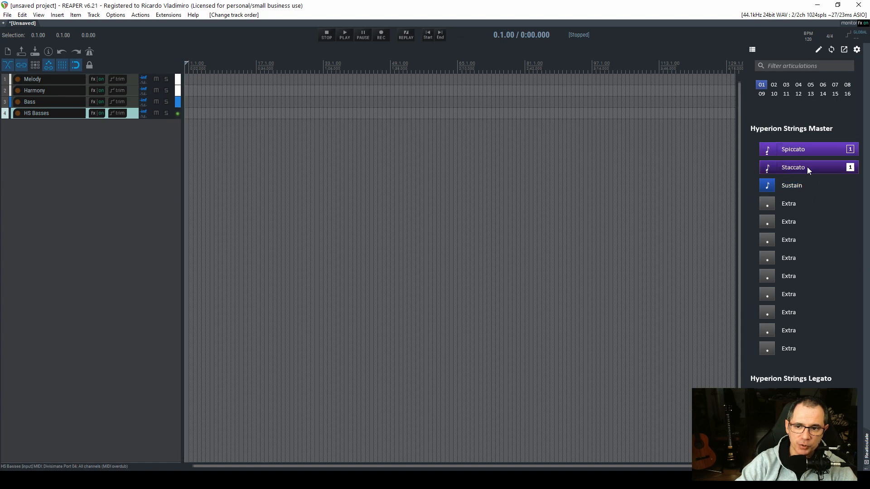
{"action": "left_click", "coordinate": [807, 182]}
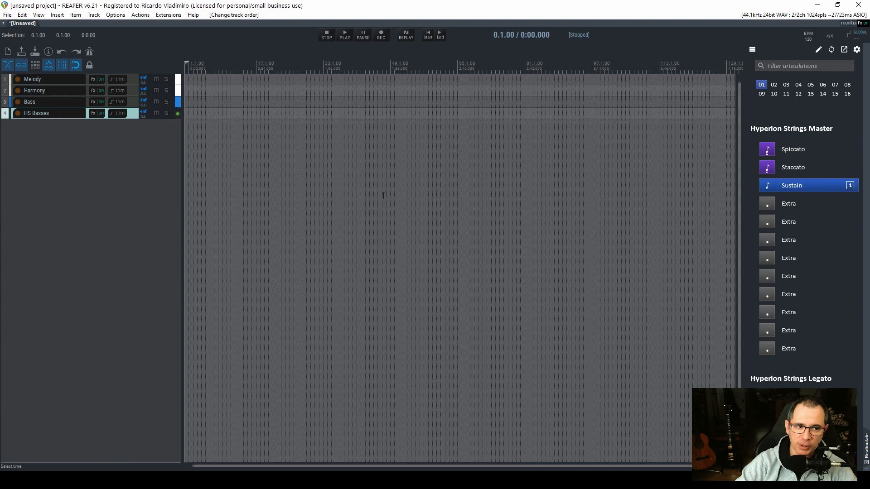
Show the main articulation page of the Kontakt instrument in the HS Basses effects chain
{"action": "left_click", "coordinate": [94, 113]}
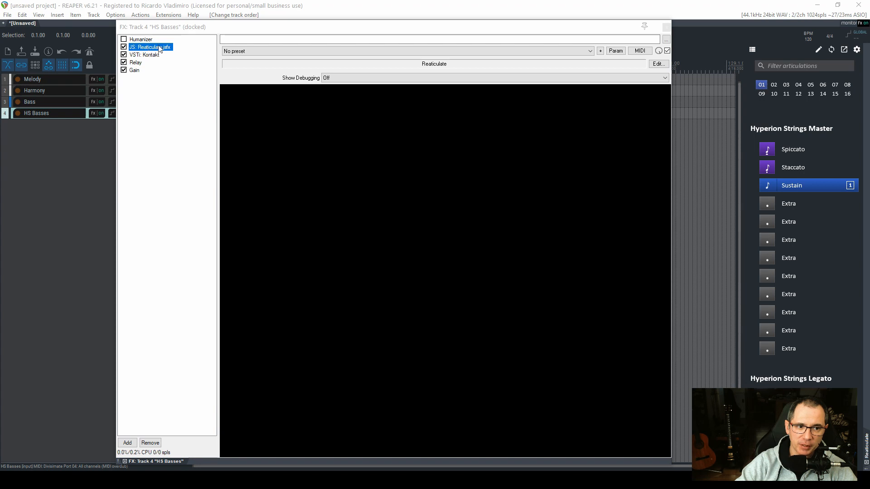
{"action": "left_click", "coordinate": [149, 55]}
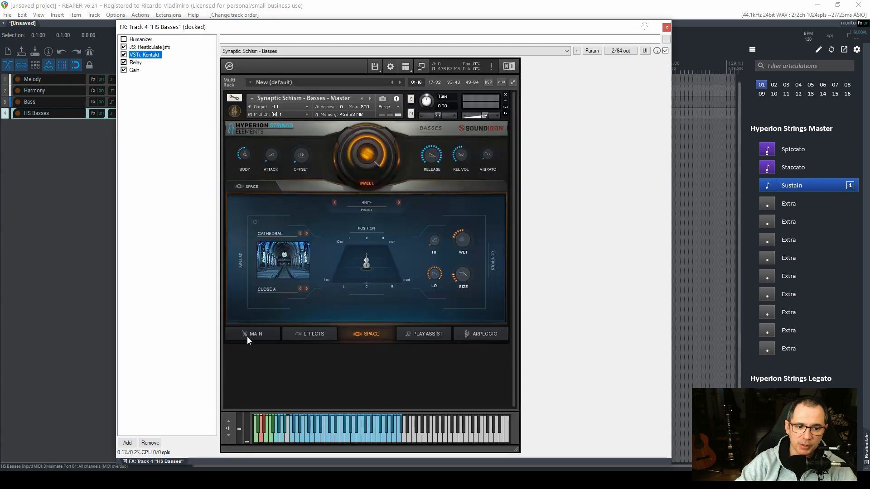
{"action": "left_click", "coordinate": [250, 336]}
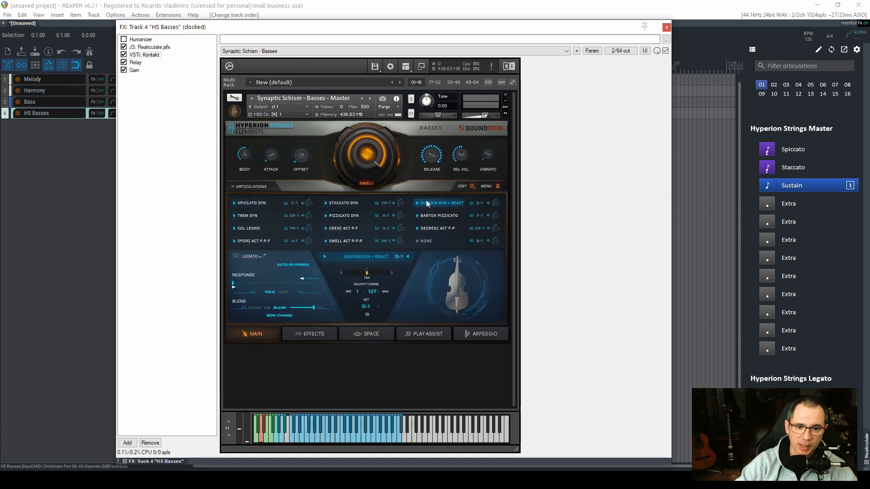
Check how Kontakt follows Reaticulate's Spiccato, Staccato and Sustain articulations, and close the HS Basses effects chain
{"action": "left_click", "coordinate": [807, 149]}
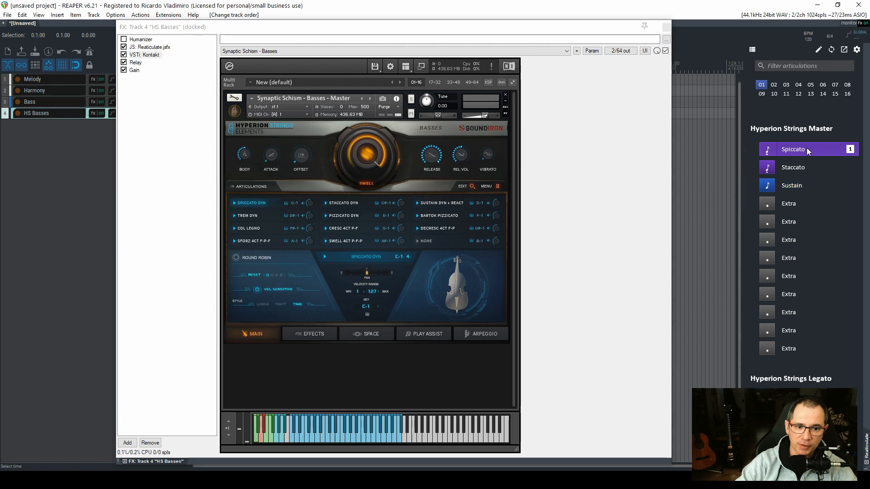
{"action": "left_click", "coordinate": [806, 162]}
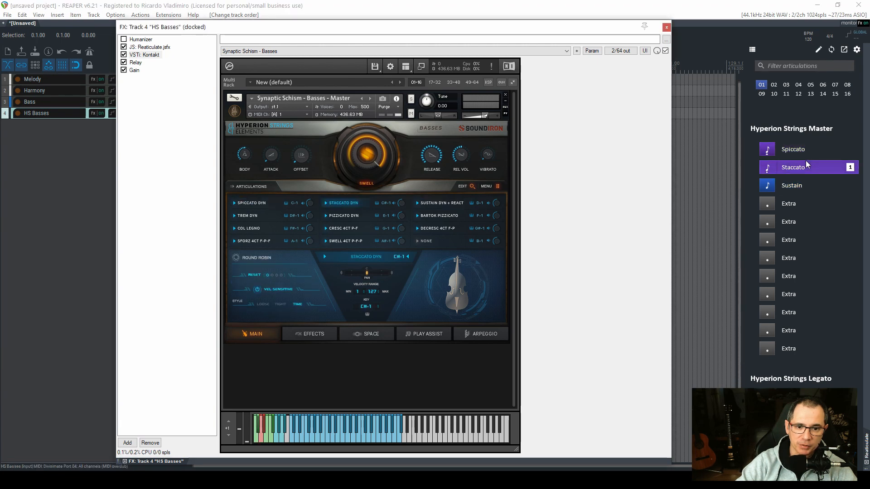
{"action": "left_click", "coordinate": [796, 181]}
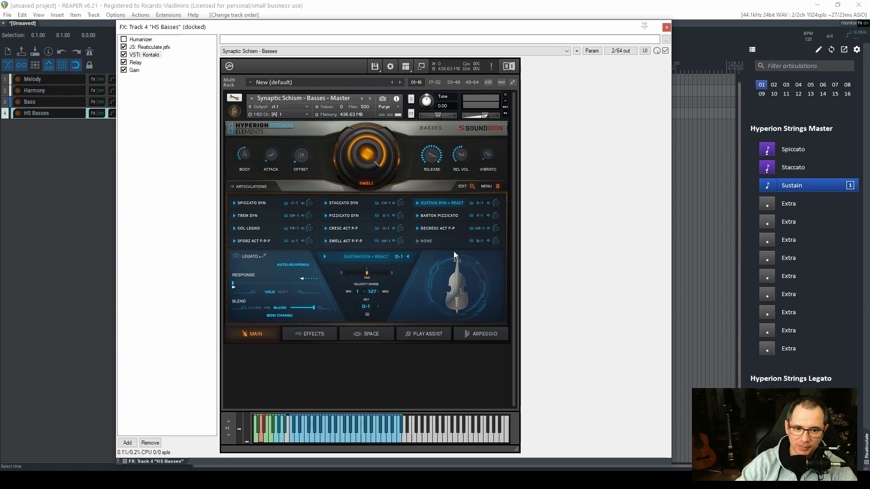
{"action": "left_click", "coordinate": [666, 27]}
{"action": "left_click", "coordinate": [96, 177]}
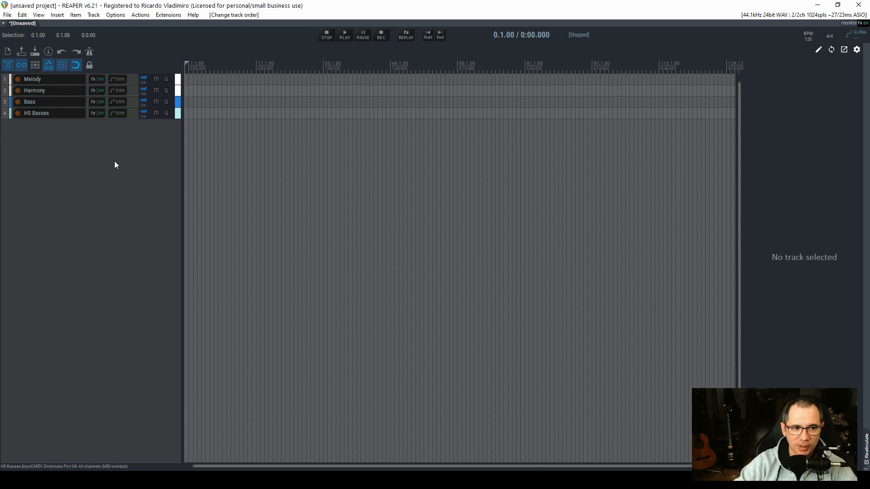
Examine the plugin folders offered for the HS Basses track's effects, including Mono and Stereo Image, Amp and Effect Simulation, and Dragonfly
{"action": "right_click", "coordinate": [93, 113]}
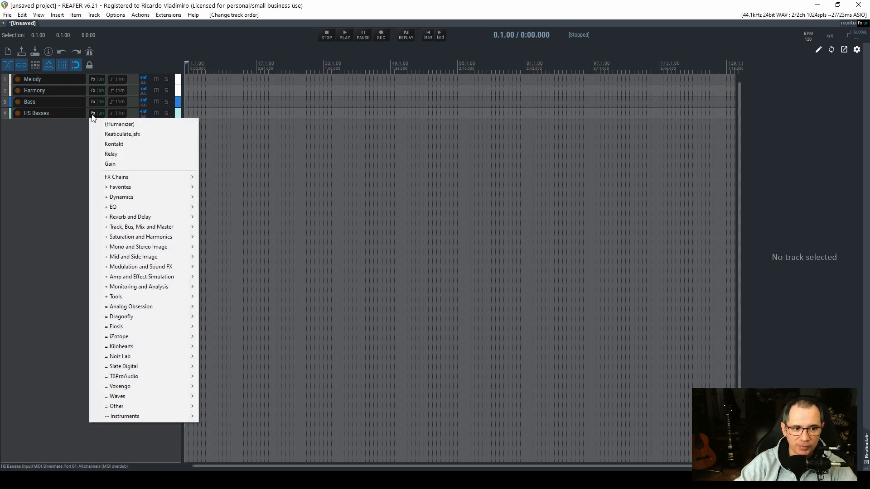
{"action": "left_click", "coordinate": [63, 159]}
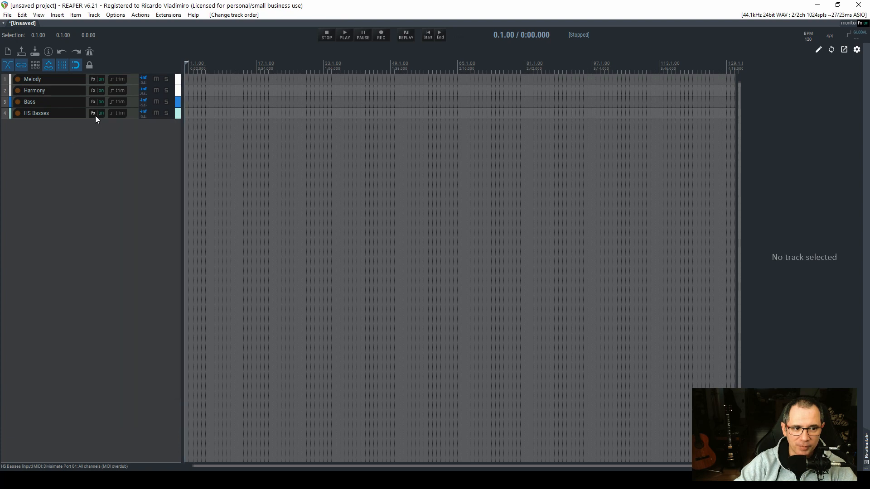
{"action": "right_click", "coordinate": [94, 114]}
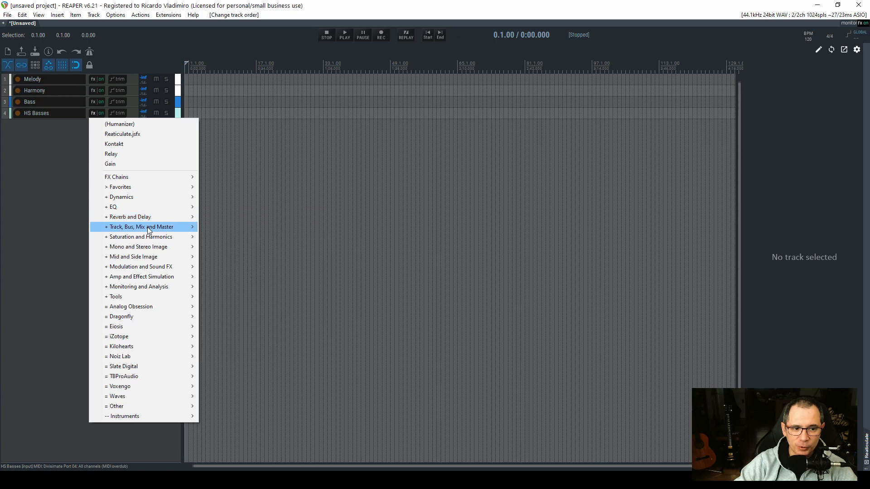
{"action": "mouse_move", "coordinate": [147, 236]}
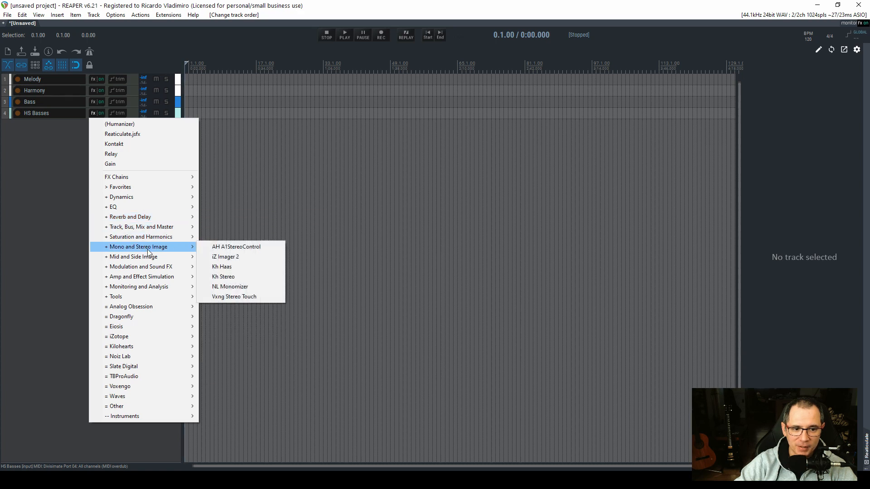
{"action": "mouse_move", "coordinate": [148, 271]}
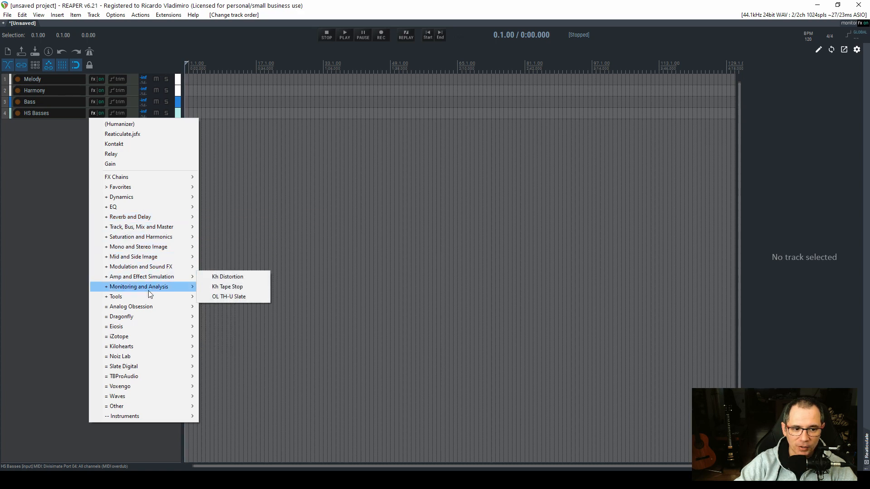
{"action": "mouse_move", "coordinate": [147, 299]}
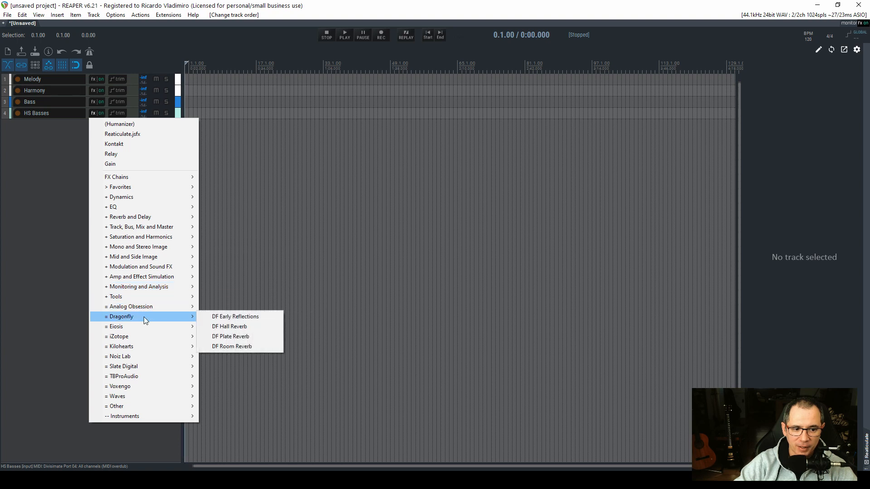
{"action": "mouse_move", "coordinate": [146, 327]}
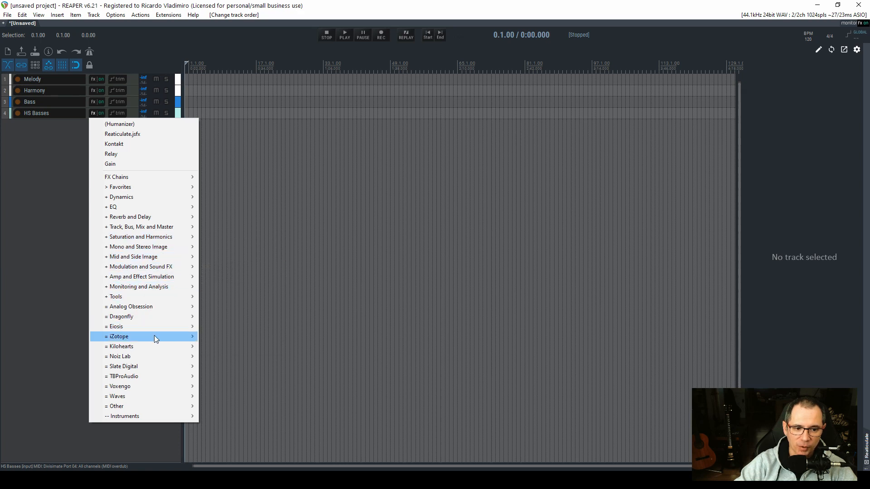
{"action": "left_click", "coordinate": [61, 180]}
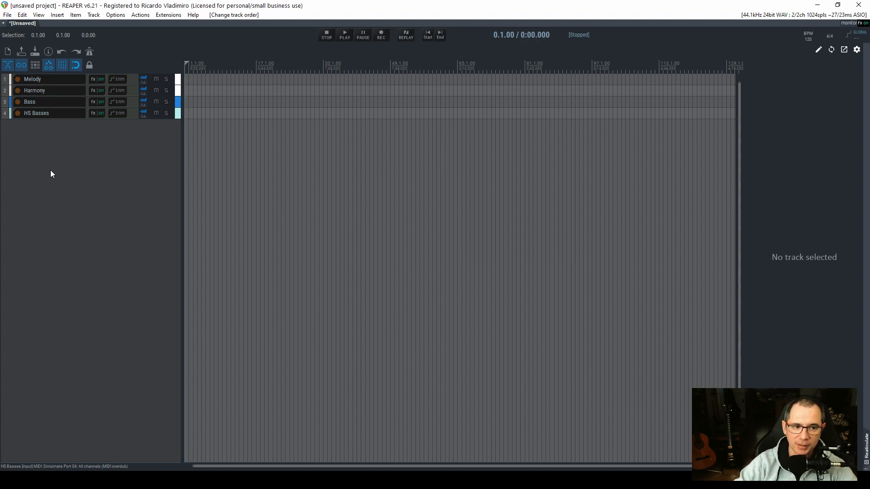
Select the Melody, Harmony and Bass tracks to check the Bass effects list, and view the HS Basses track's Reaticulate articulations
{"action": "left_click", "coordinate": [61, 79]}
{"action": "left_click", "coordinate": [61, 89]}
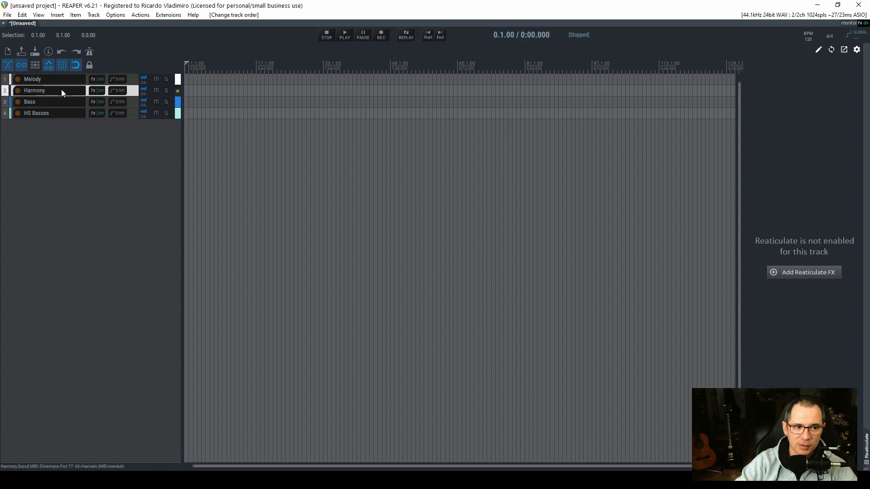
{"action": "left_click", "coordinate": [61, 102]}
{"action": "left_click", "coordinate": [58, 80]}
{"action": "left_click", "coordinate": [58, 102], "text": "shift"}
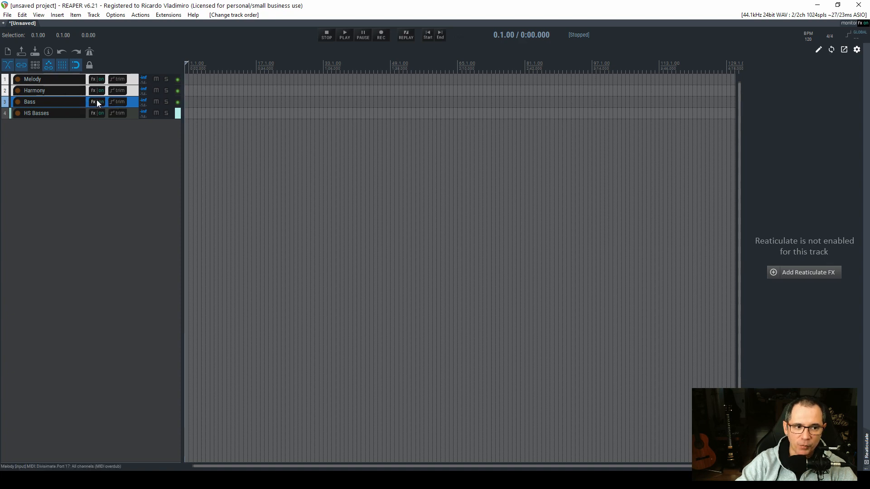
{"action": "mouse_move", "coordinate": [97, 101]}
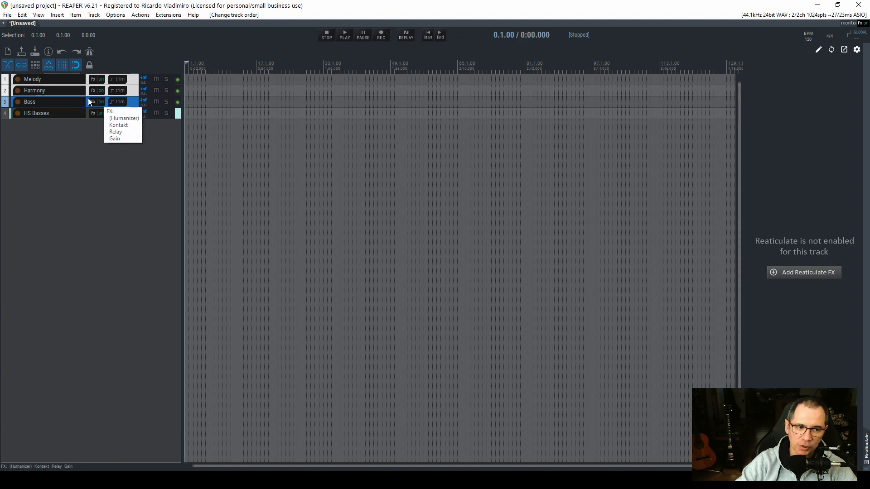
{"action": "left_click", "coordinate": [64, 133]}
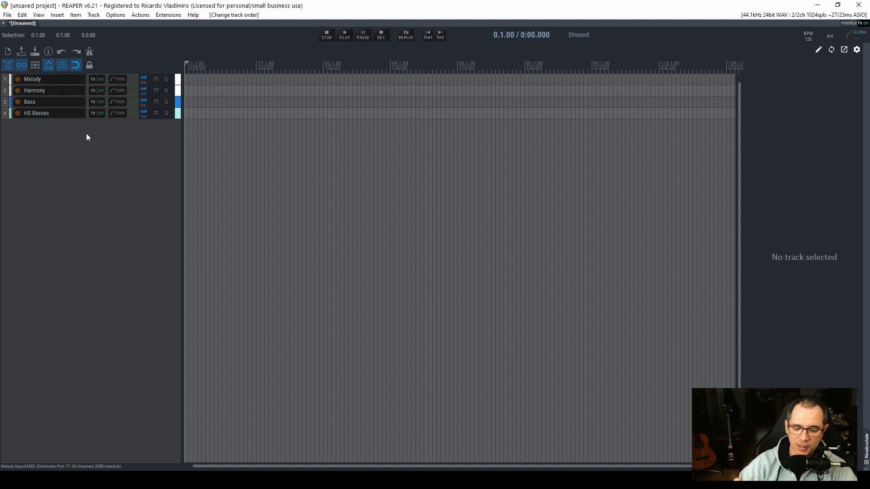
{"action": "left_click", "coordinate": [72, 115]}
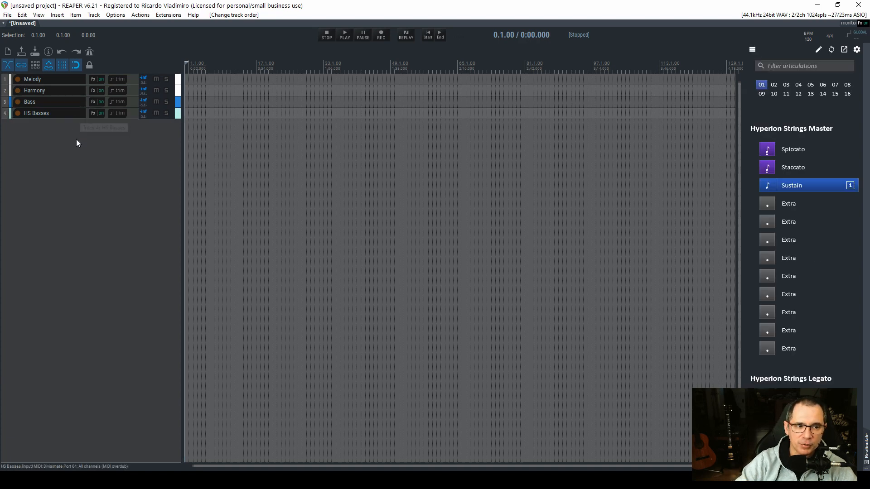
{"action": "left_click", "coordinate": [76, 140]}
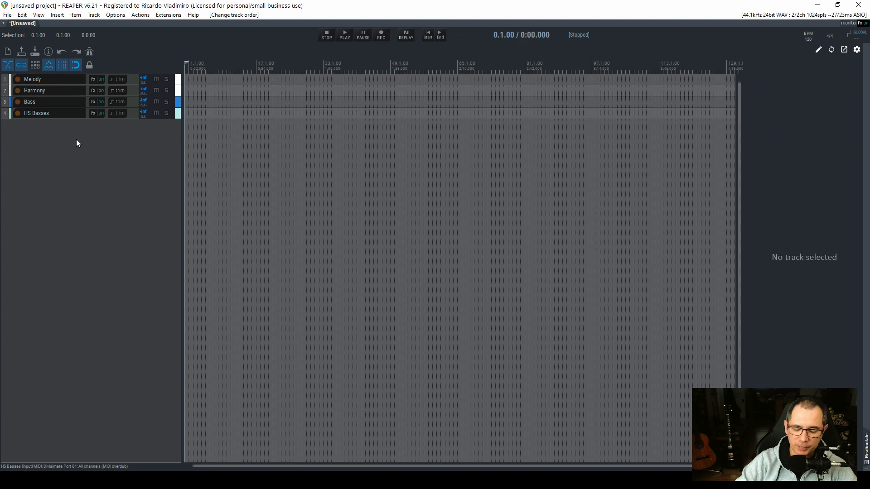